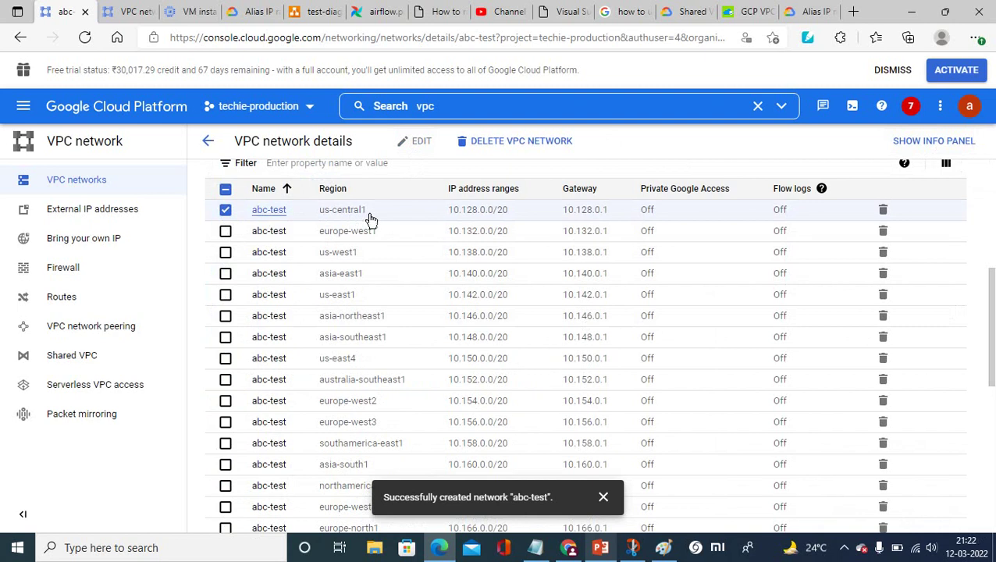
Add a secondary IP range named abc with 10.1.1.0/24 to the us-central1 subnet of abc-test and save the subnet.
left_click(283, 211)
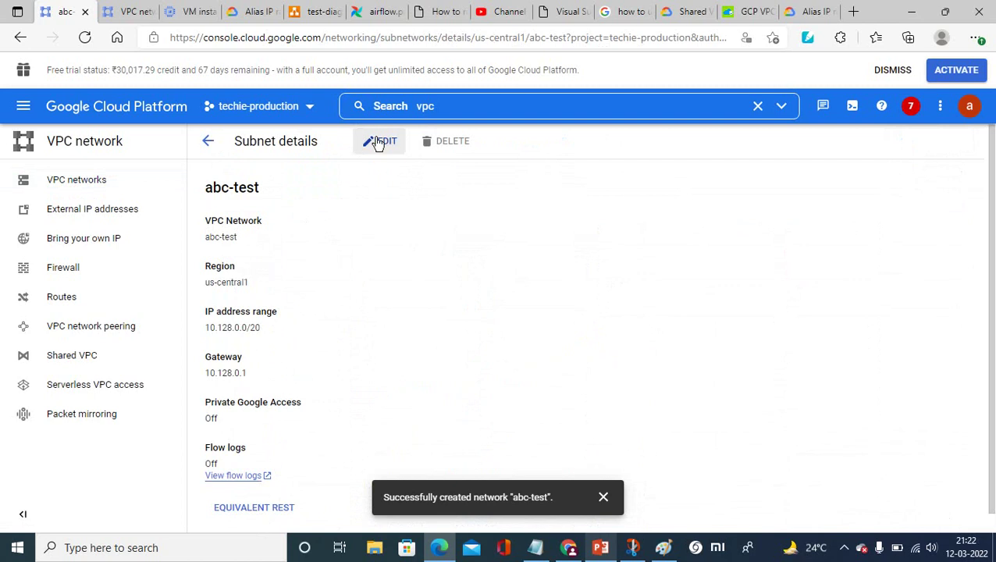
left_click(387, 144)
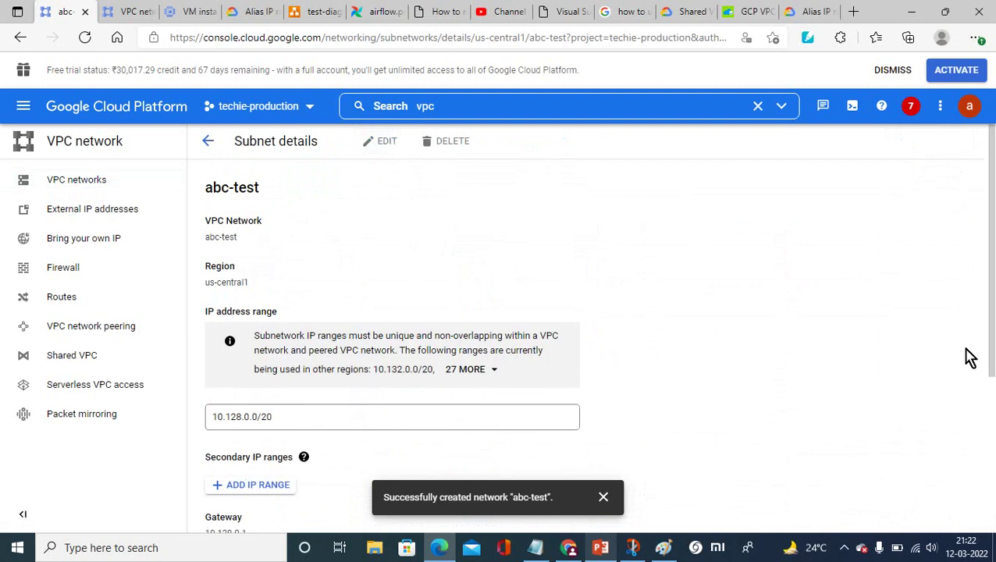
left_click_drag(992, 332, 992, 411)
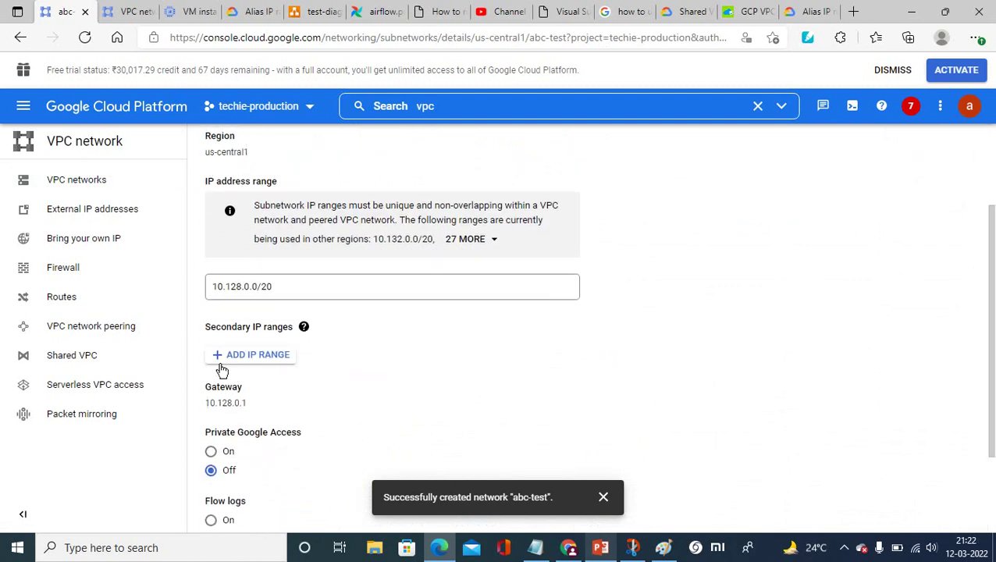
left_click(256, 359)
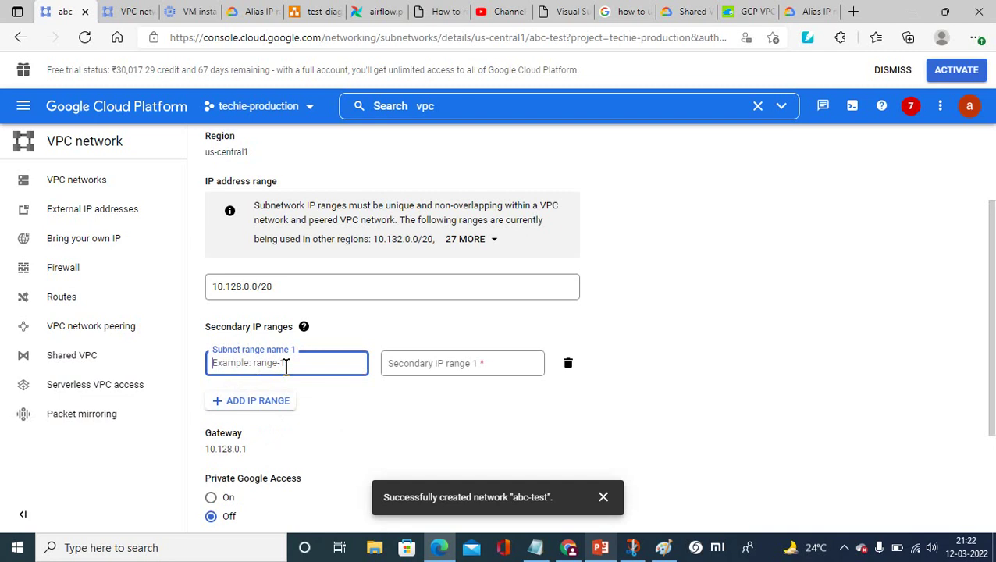
type("abc")
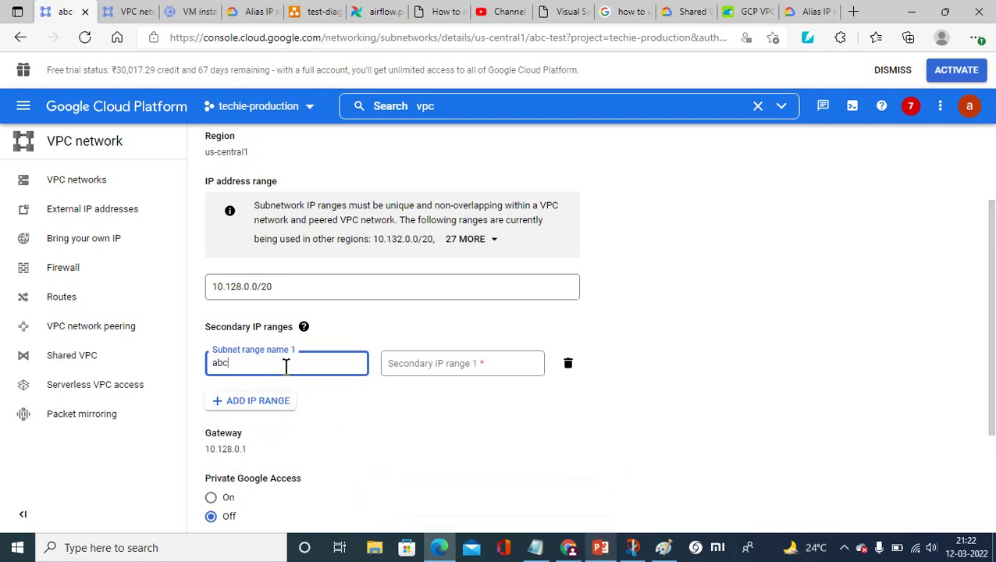
left_click(418, 373)
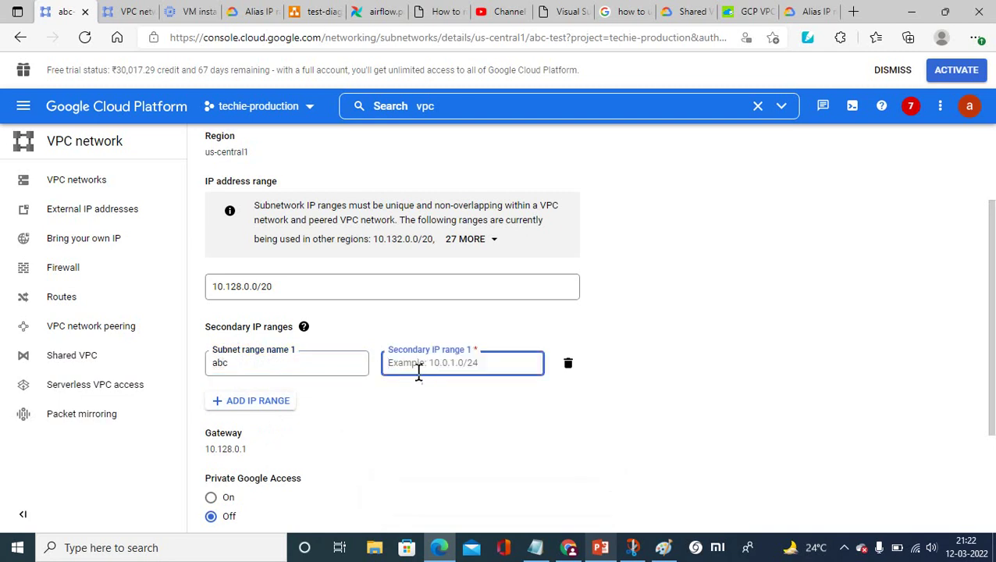
type("10.1.1.0/24")
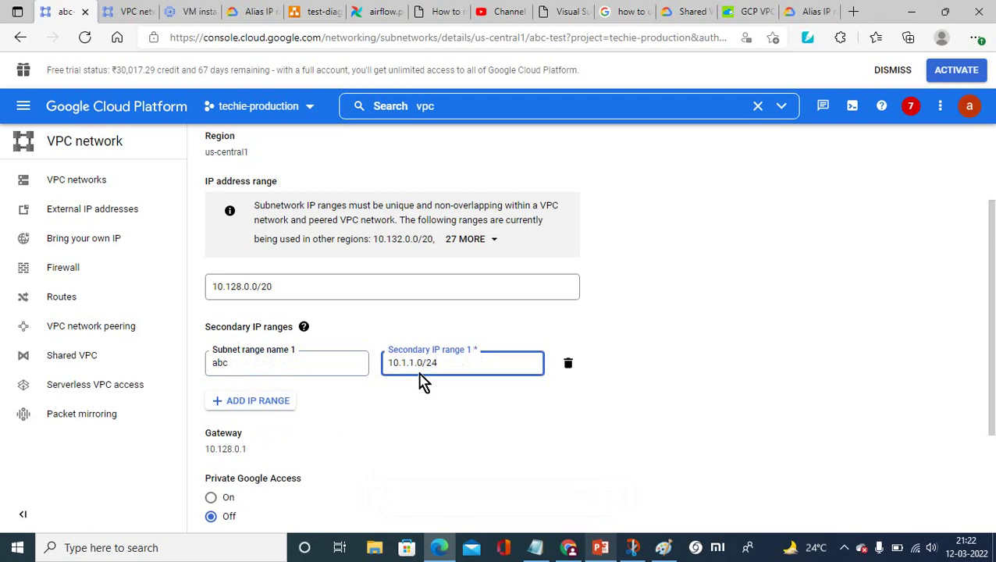
left_click(472, 428)
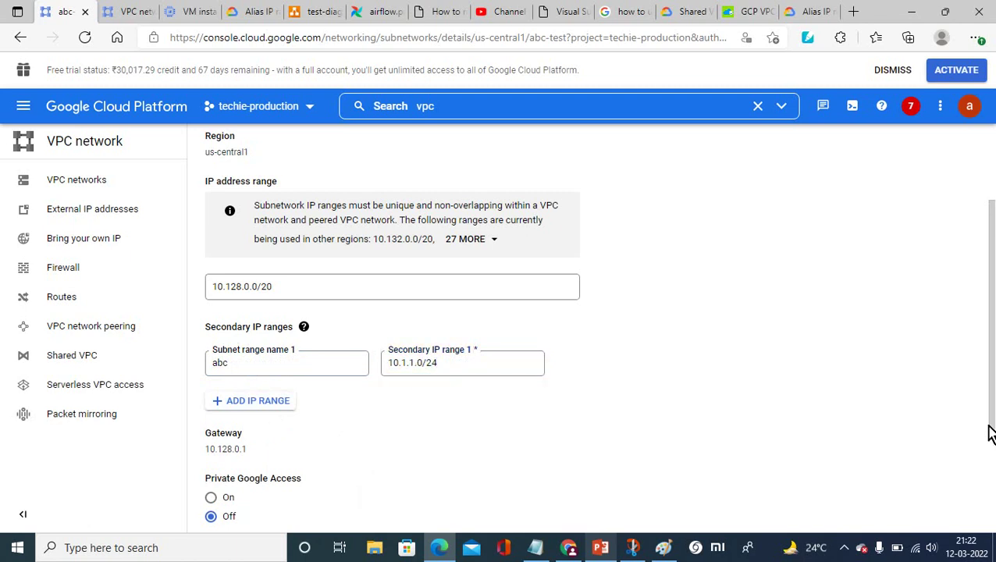
scroll(991, 386, "down", 3)
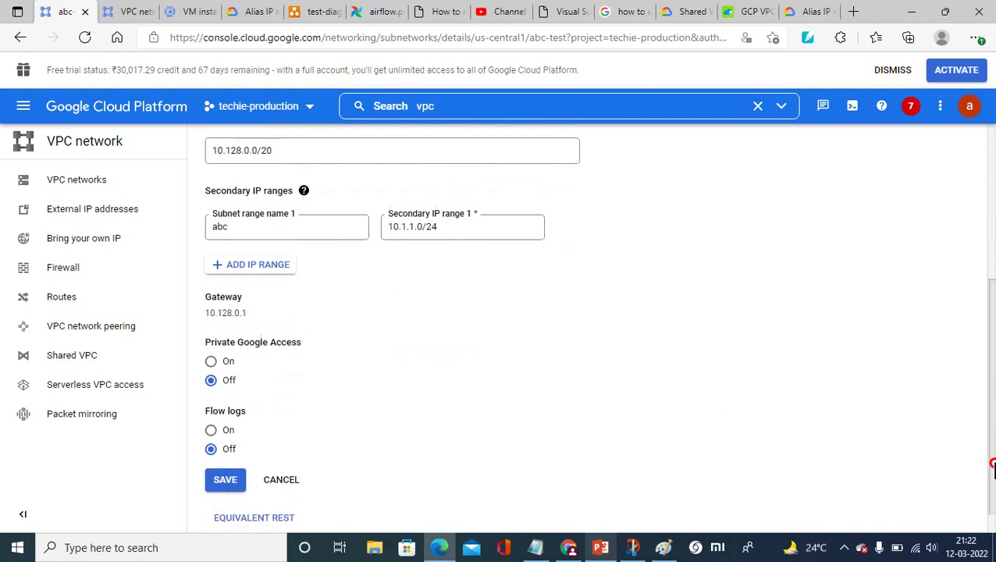
left_click(225, 480)
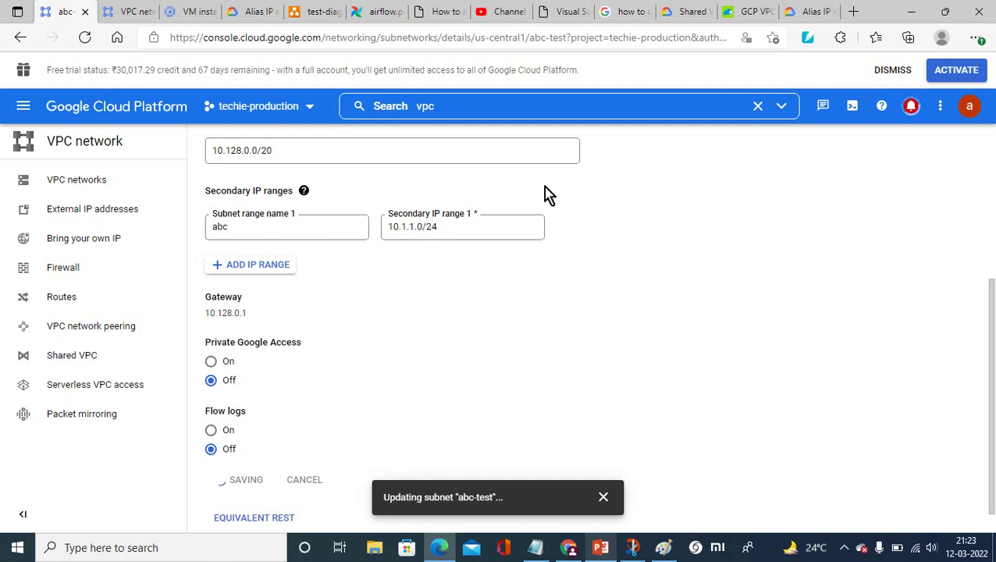
Switch to the PowerPoint presentation and remove the empty last line from the text box on the "Alias IP ranges key properties" slide.
left_click(602, 547)
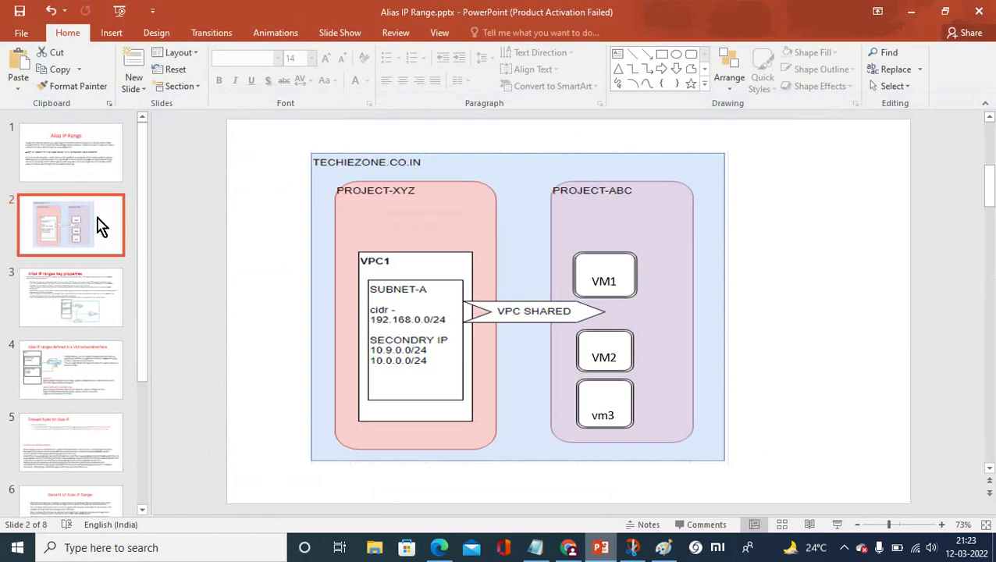
left_click(89, 306)
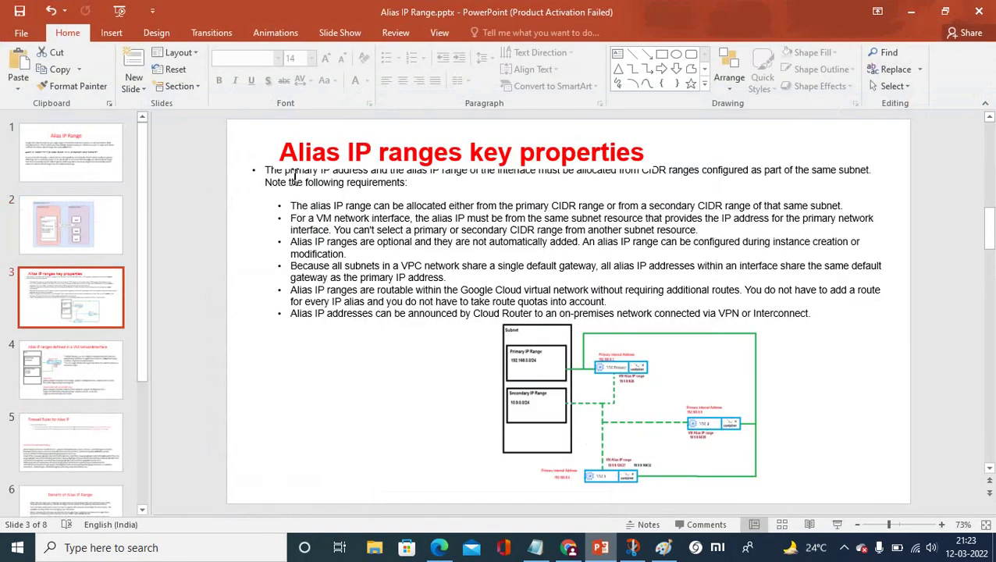
left_click(490, 219)
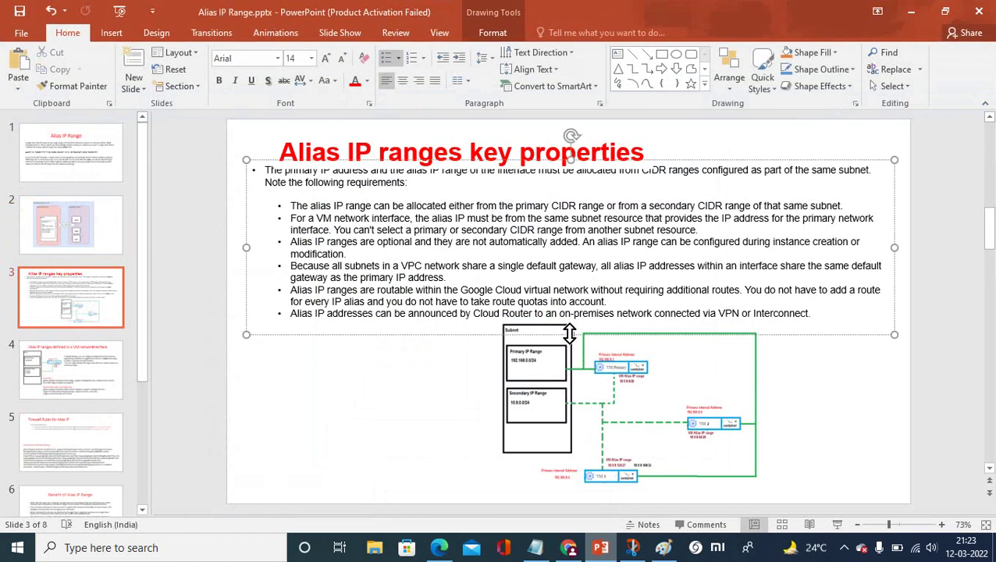
left_click_drag(573, 337, 573, 365)
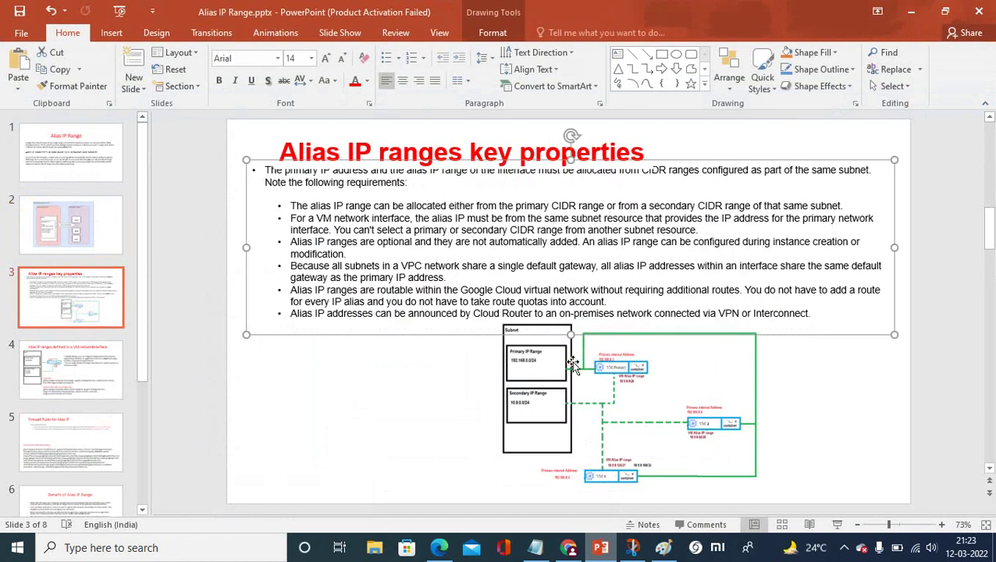
left_click(340, 327)
key("BackSpace")
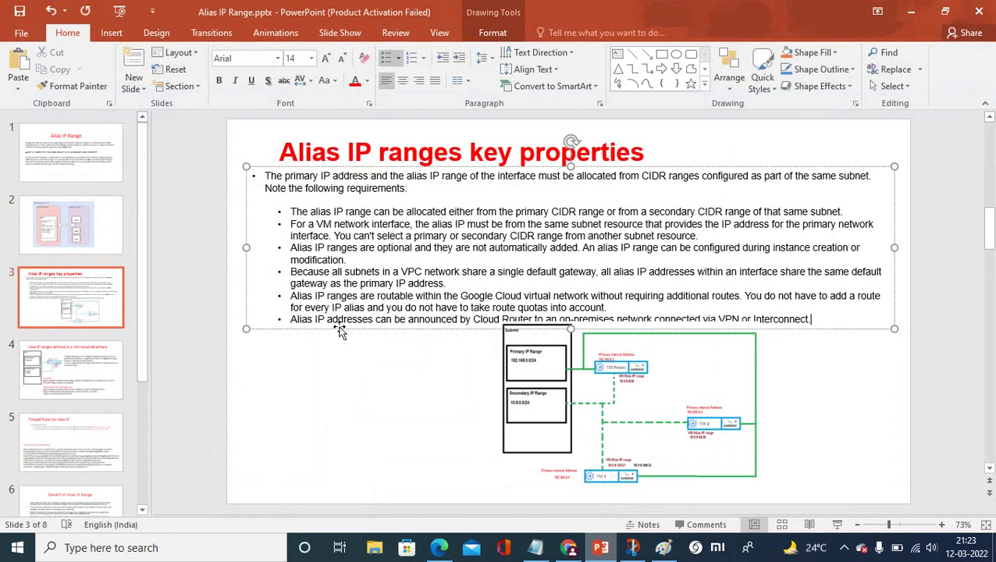
left_click(390, 418)
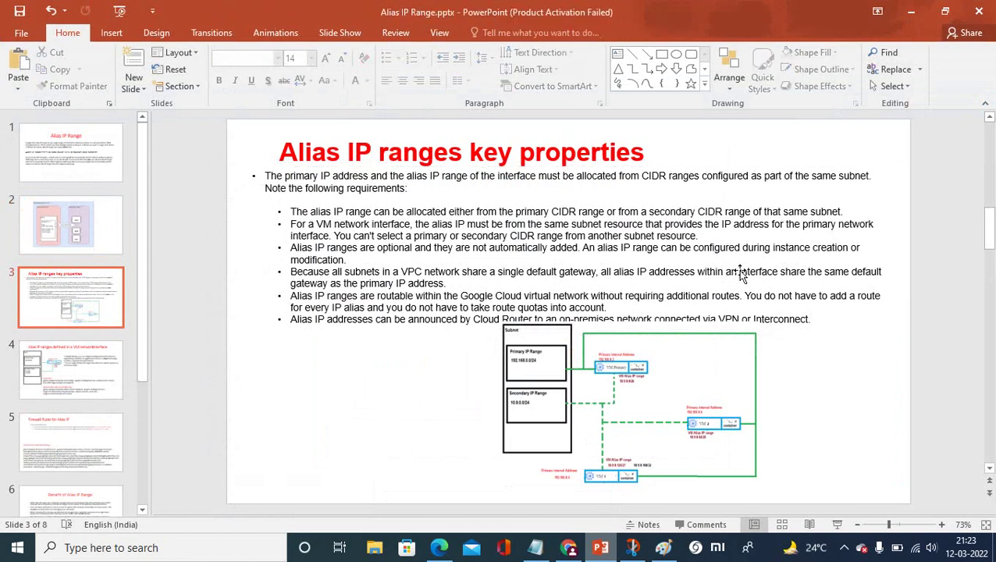
Switch back to the Google Cloud console and expand the us-central1 subnet's IP address ranges in the VPC networks list.
left_click(599, 550)
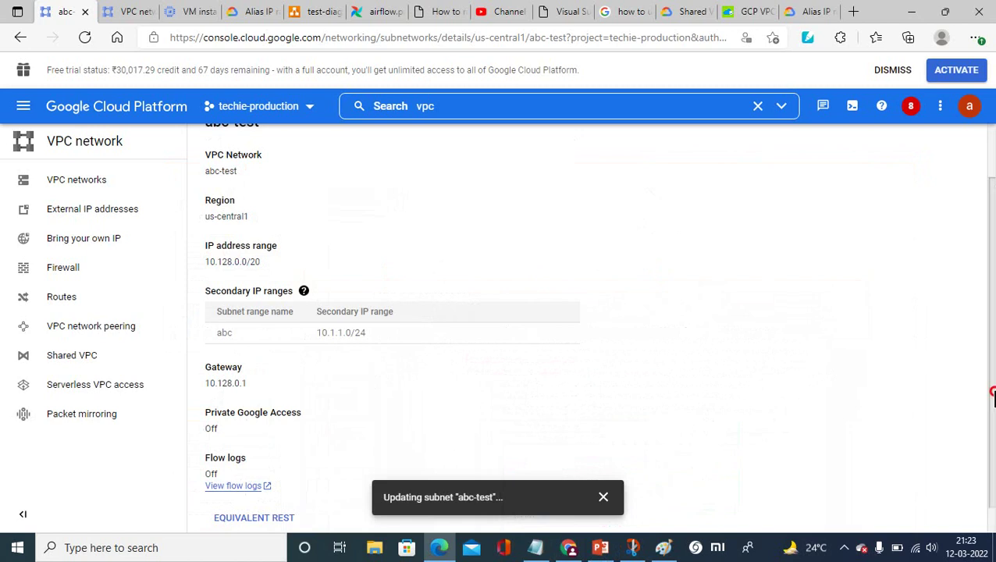
scroll(988, 367, "up", 1)
left_click(208, 141)
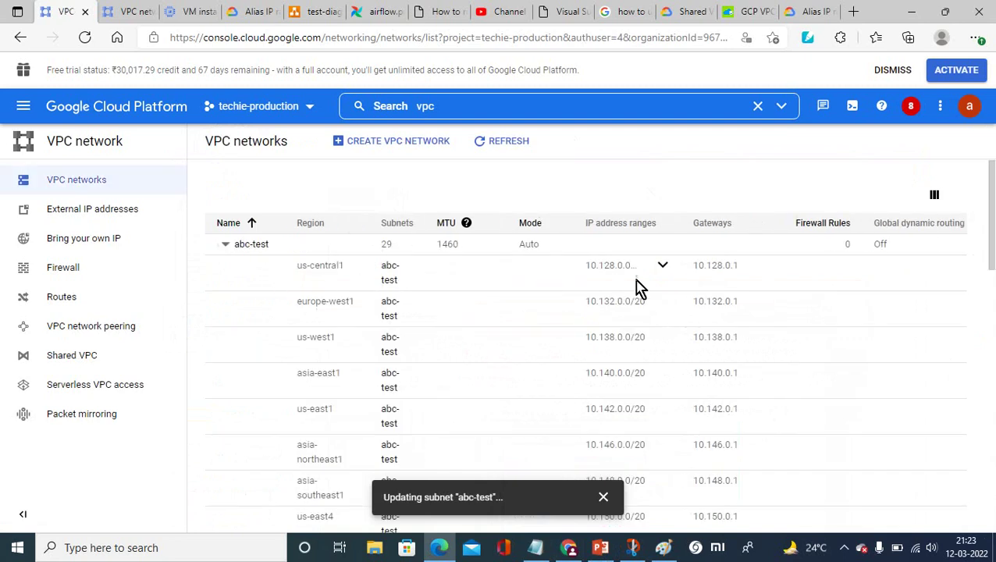
left_click(663, 267)
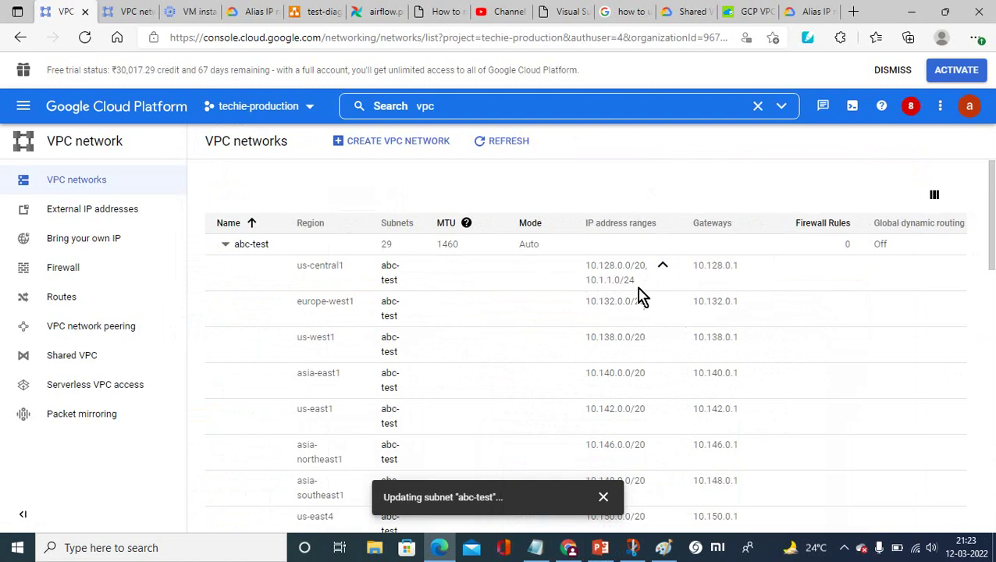
Delete the secondary IP range abc from the us-central1 subnet of the abc-test network and save the subnet.
left_click(252, 245)
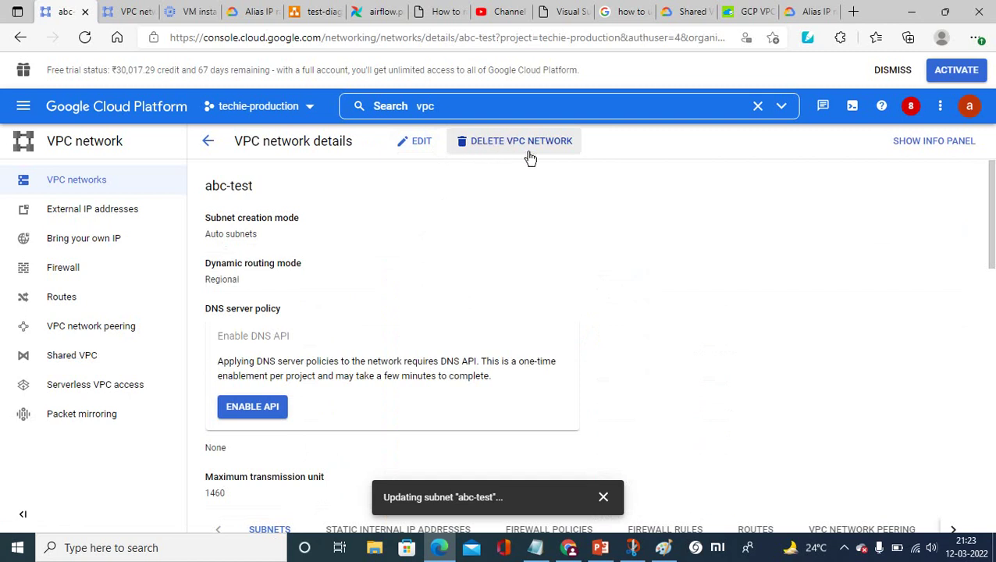
left_click(419, 142)
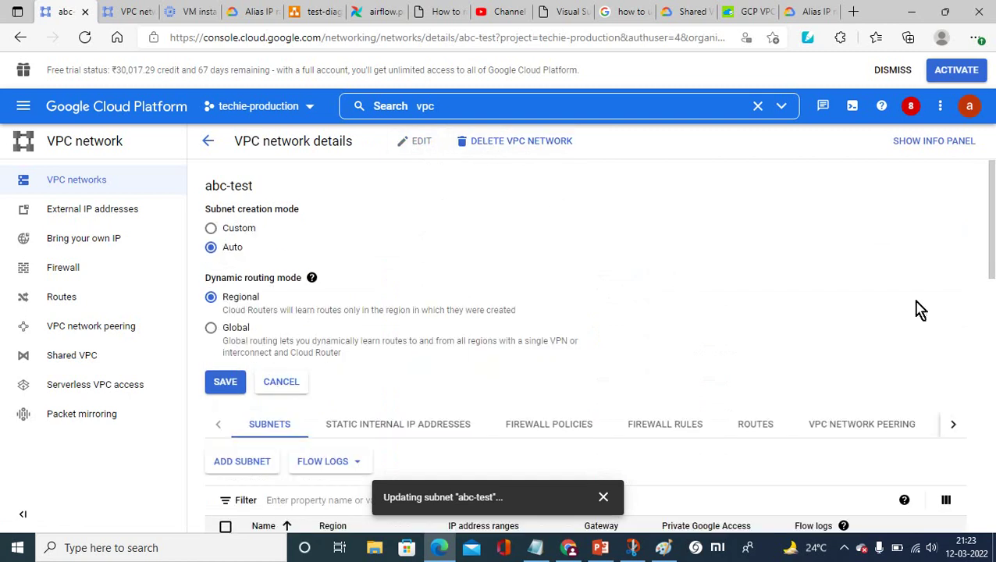
left_click_drag(992, 230, 979, 292)
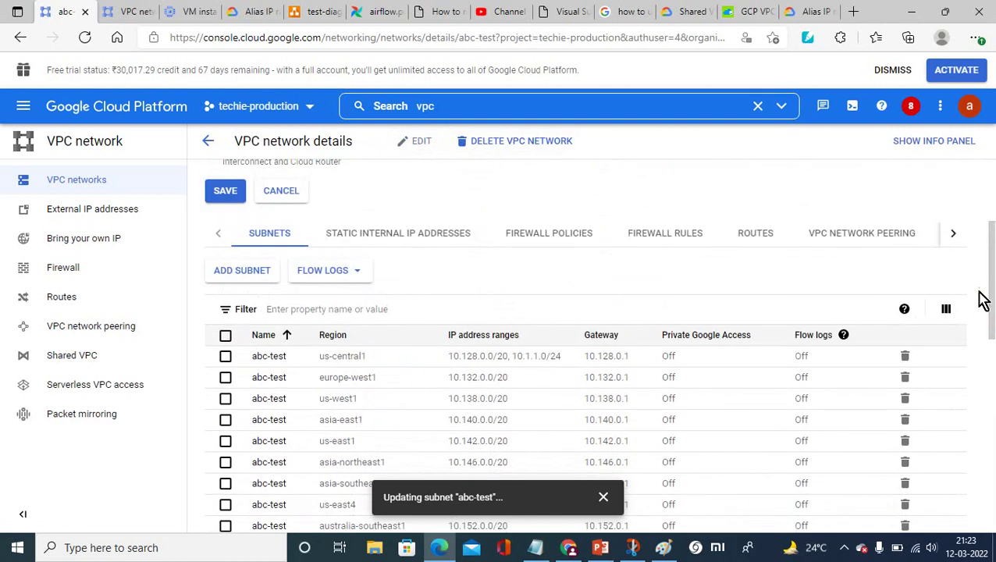
left_click(452, 363)
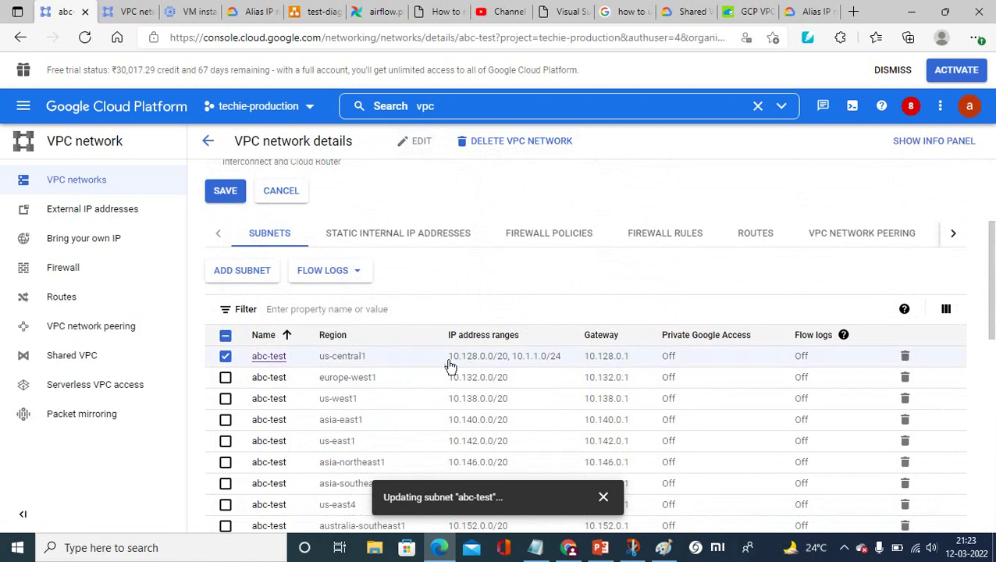
left_click(275, 359)
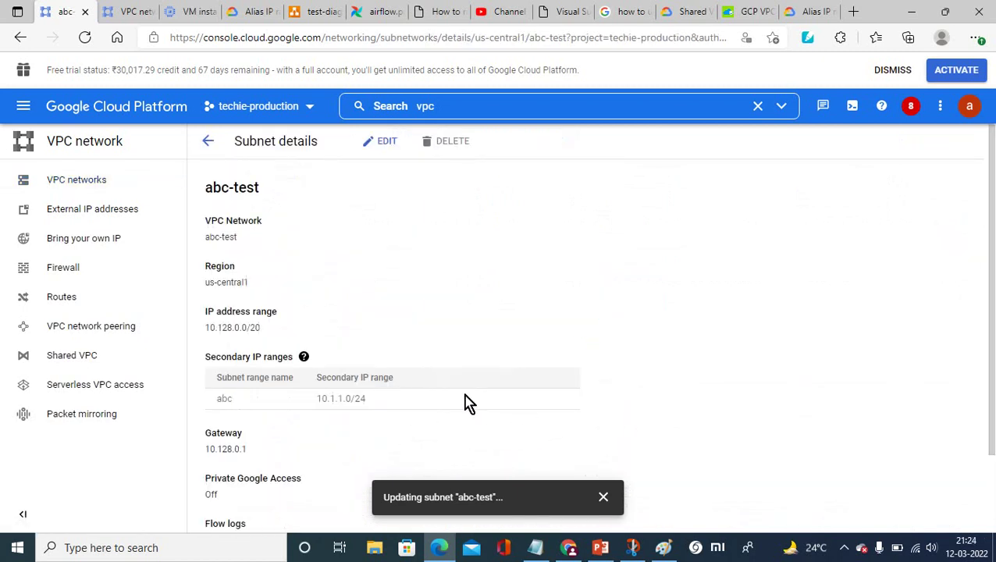
left_click(387, 140)
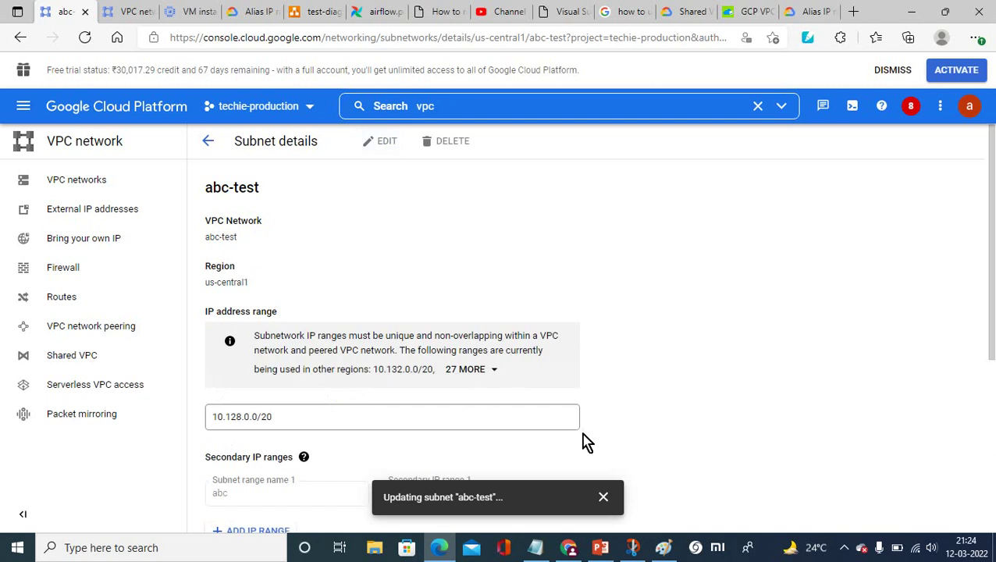
left_click_drag(990, 315, 991, 395)
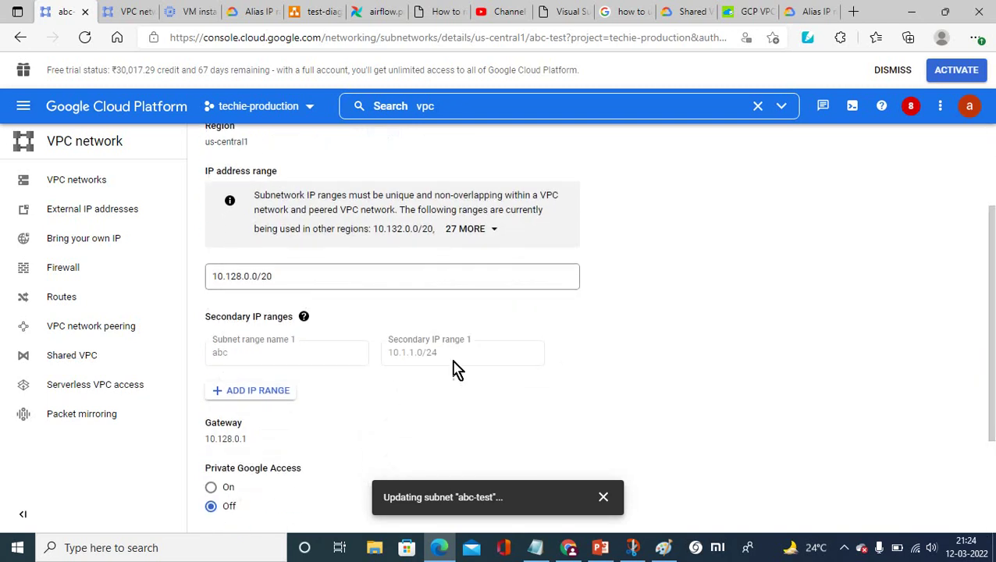
left_click(569, 355)
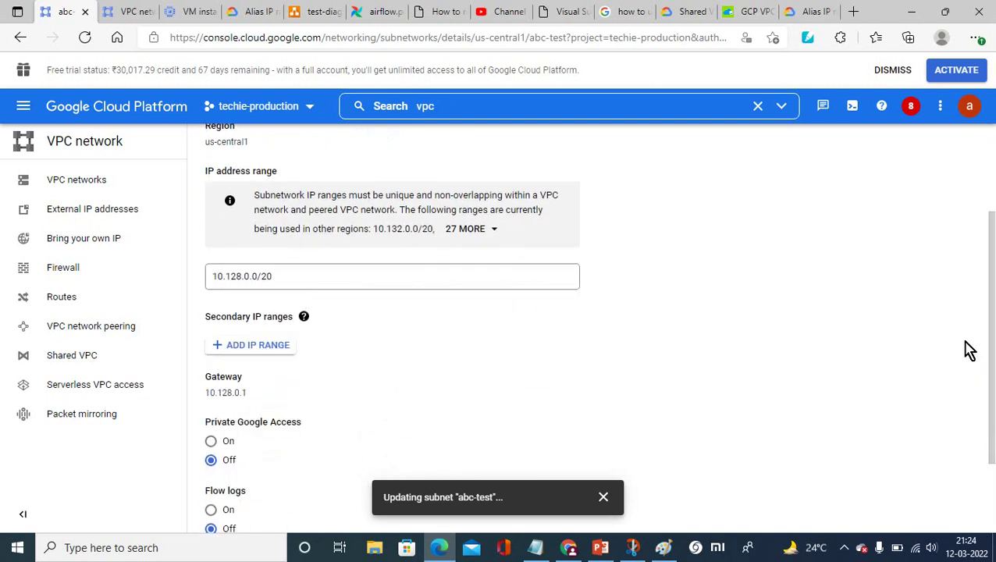
scroll(972, 246, "down", 5)
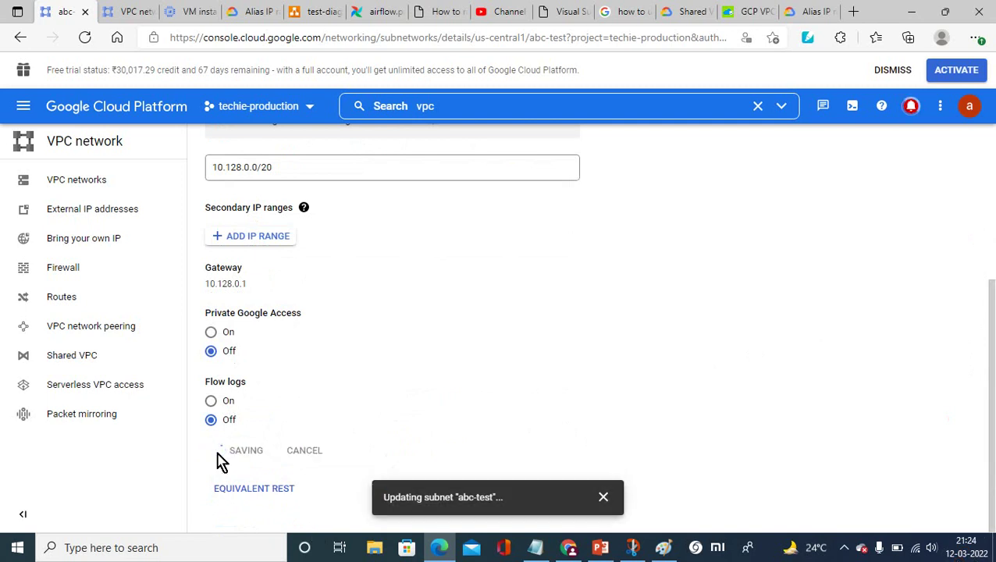
Switch to PowerPoint, move the subnet diagram slightly down below the bullet text, and highlight the first requirement about allocating the alias IP range.
left_click(595, 547)
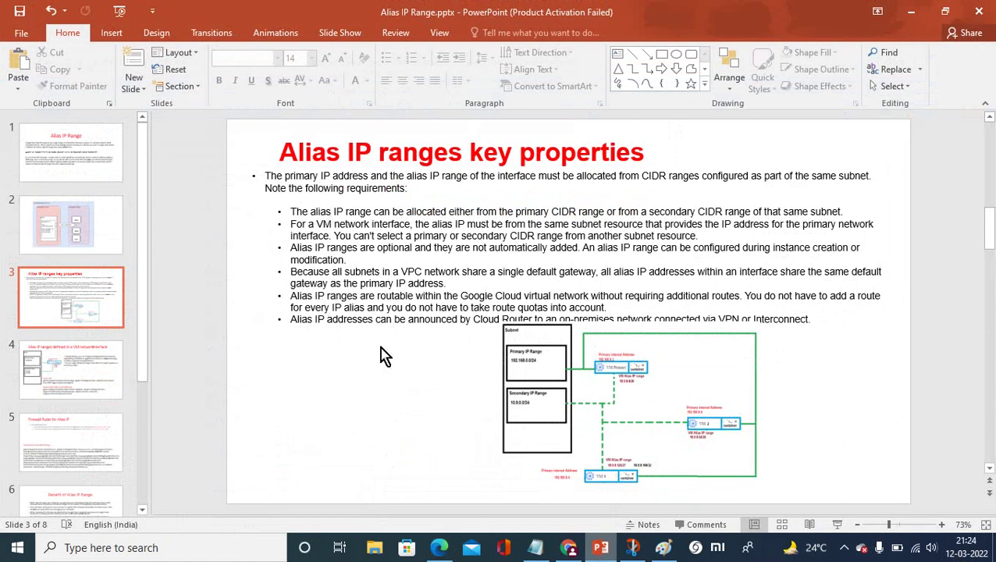
left_click_drag(548, 373, 546, 396)
left_click(419, 436)
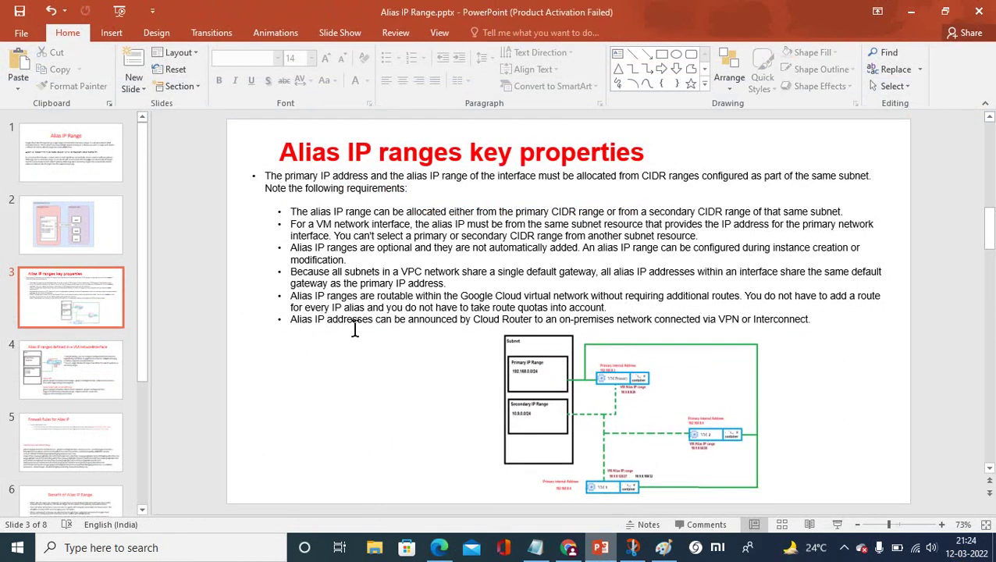
left_click_drag(293, 210, 841, 210)
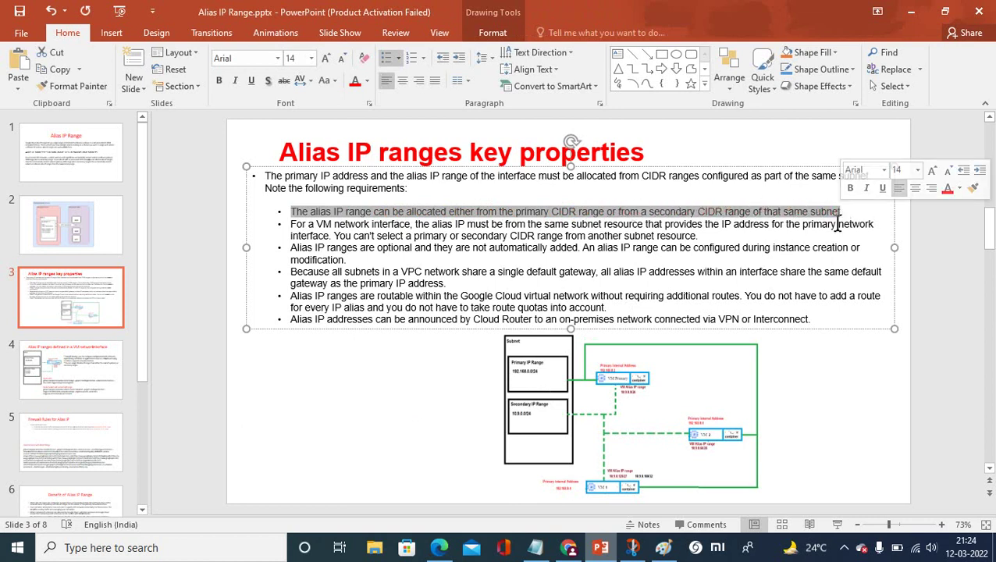
left_click(723, 281)
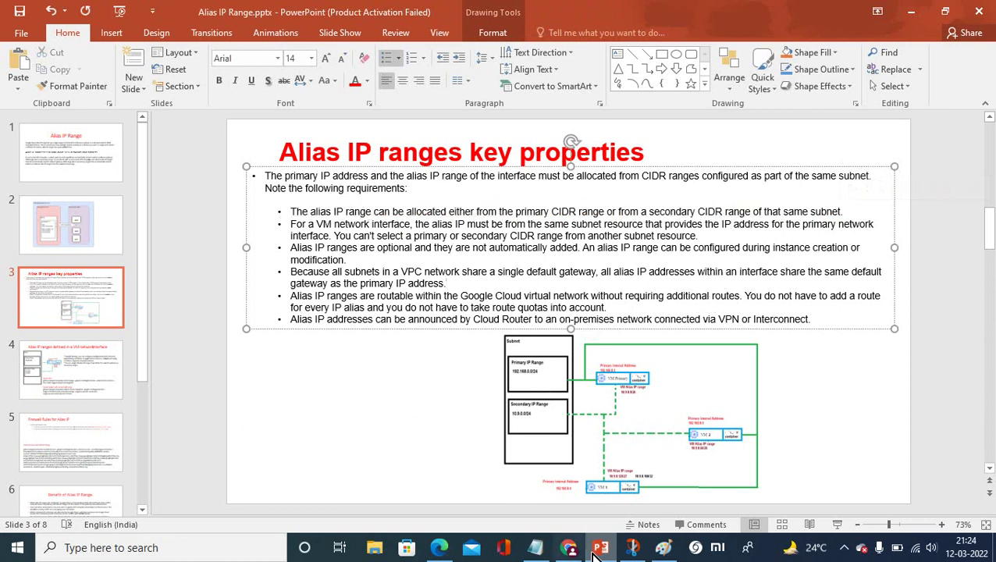
Return to the Google Cloud console and check the us-central1 subnet's IP ranges in the VPC networks list.
left_click(568, 547)
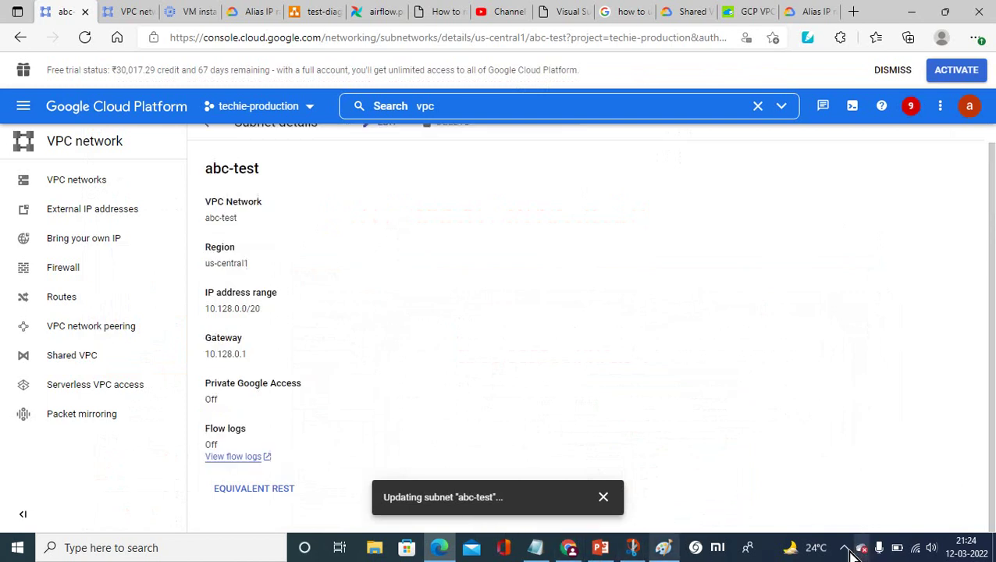
left_click_drag(982, 373, 984, 300)
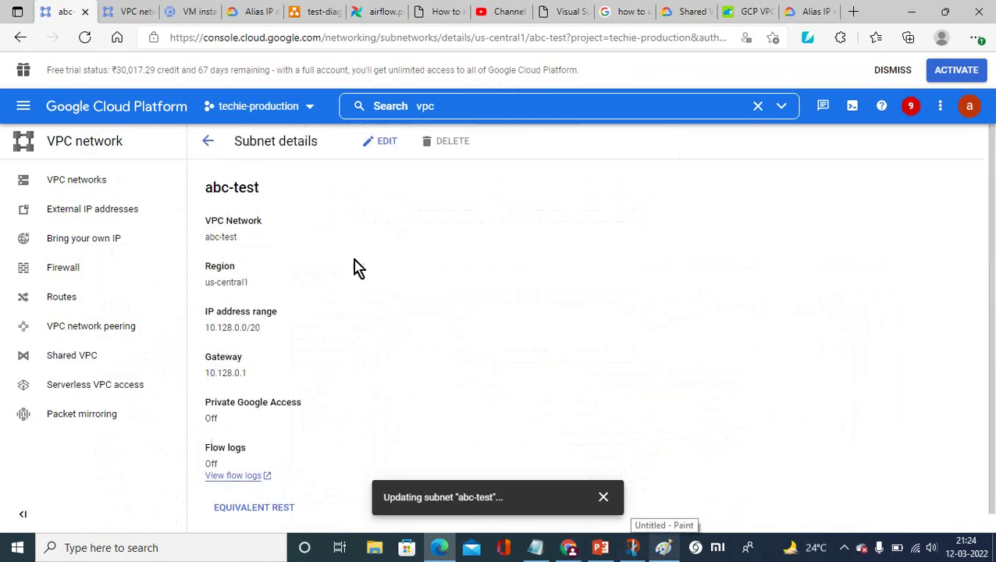
left_click(207, 140)
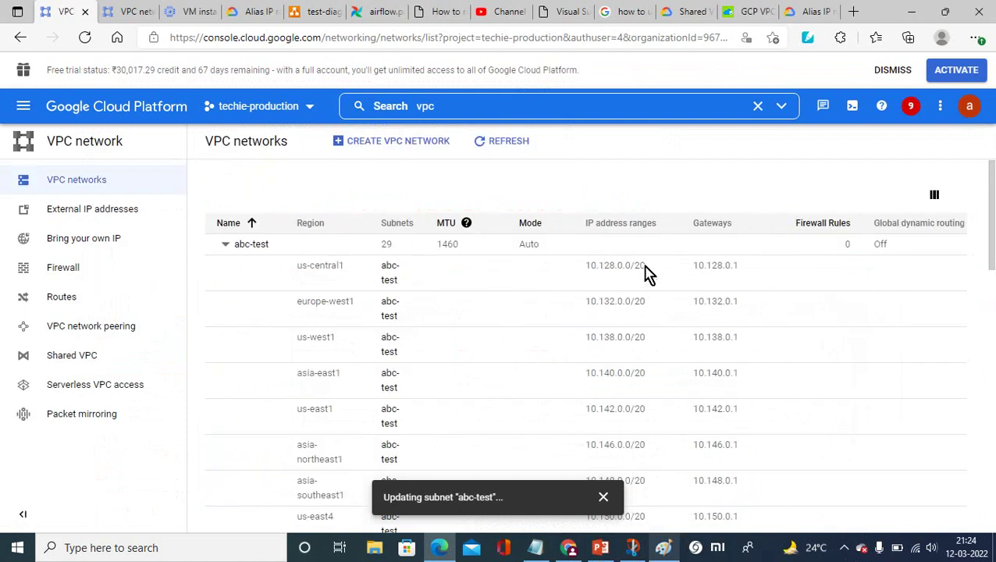
Delete the abc-test VPC network with its subnets and return to the VPC networks list.
left_click(246, 248)
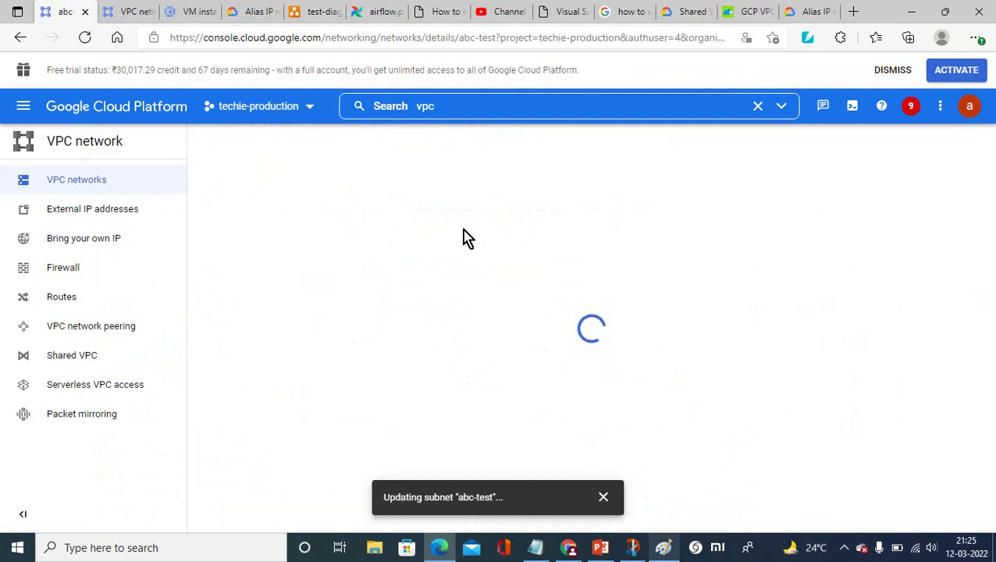
left_click(498, 140)
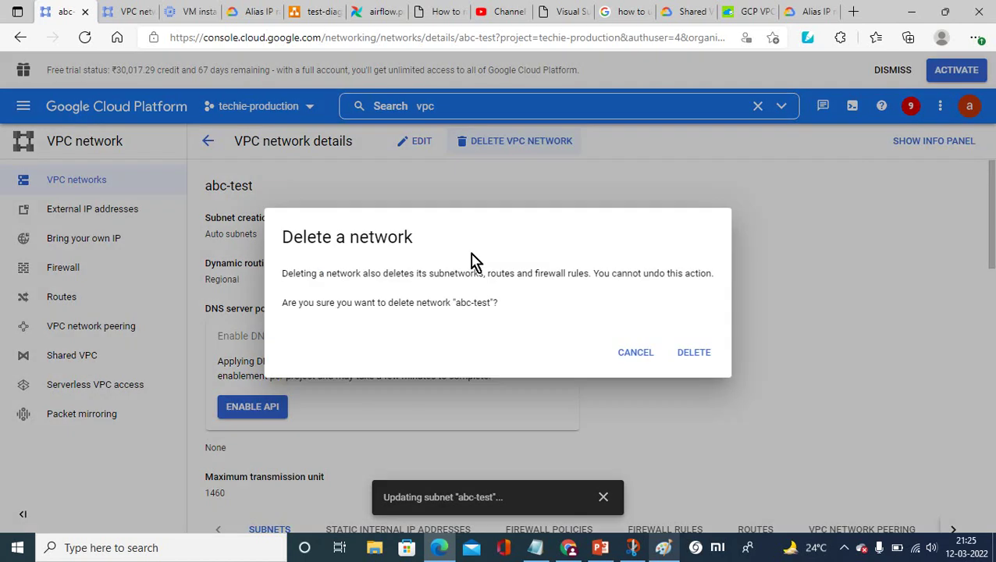
left_click(693, 355)
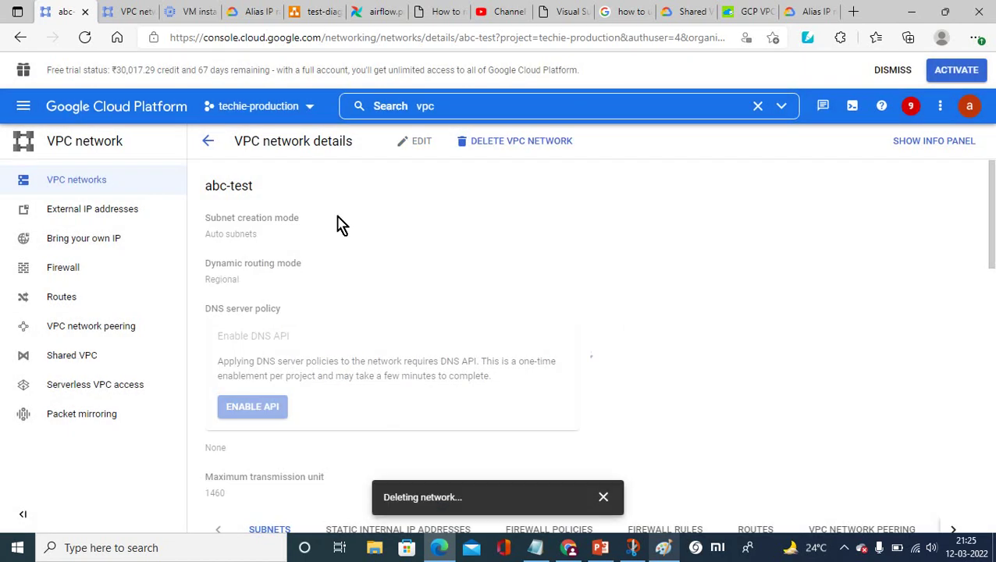
left_click(207, 141)
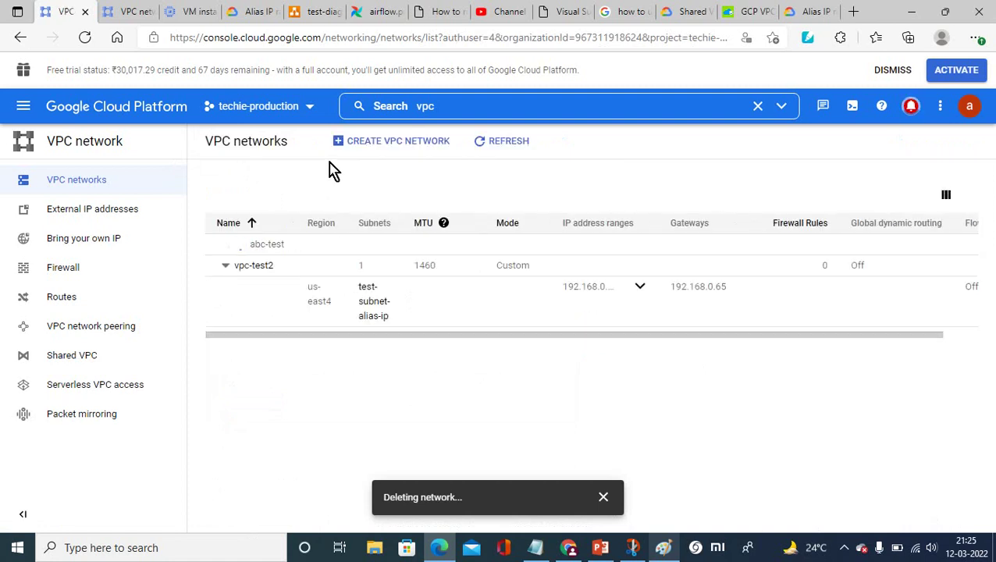
Start creating a new VPC network and name it vpc-test1.
left_click(401, 145)
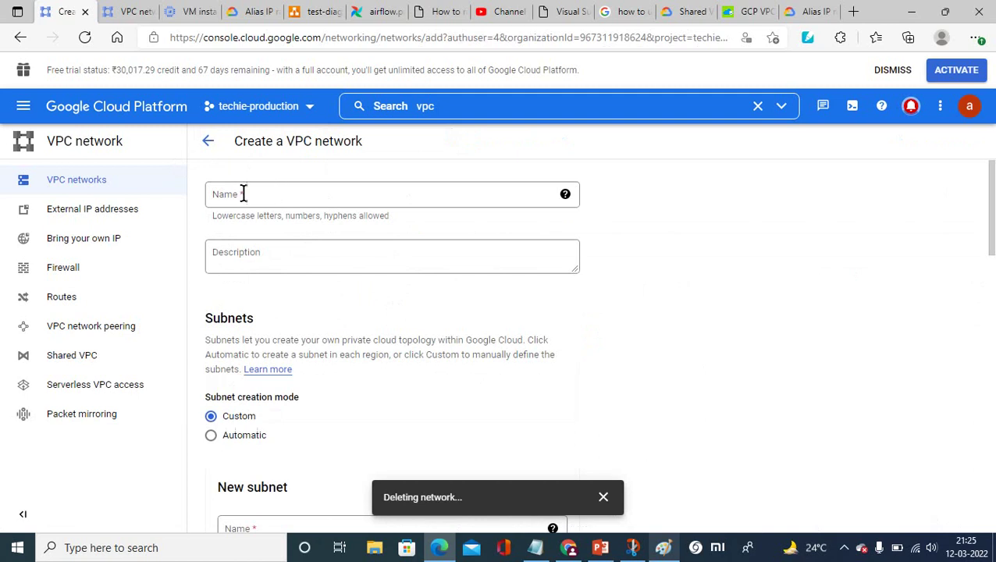
left_click(243, 195)
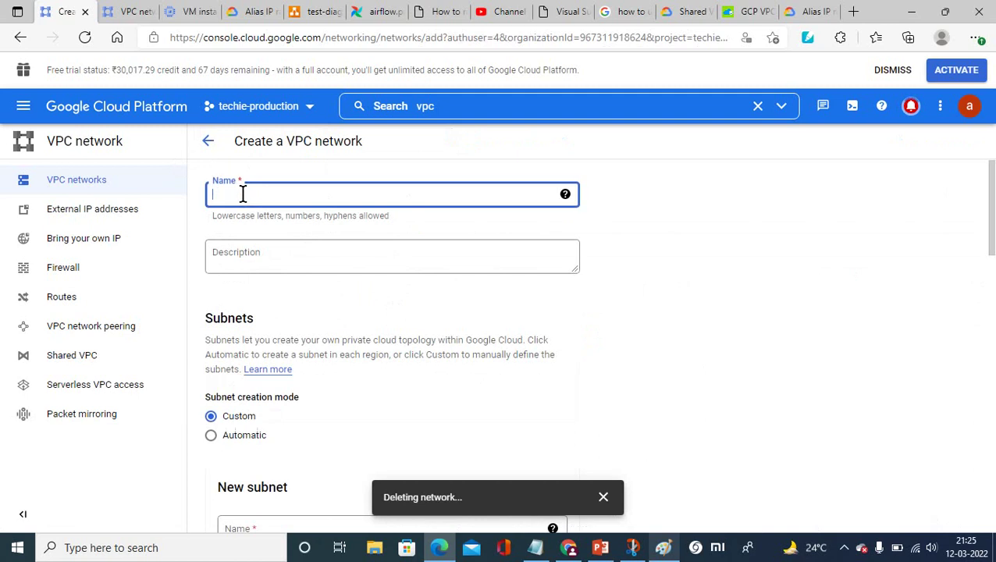
type("vpc-")
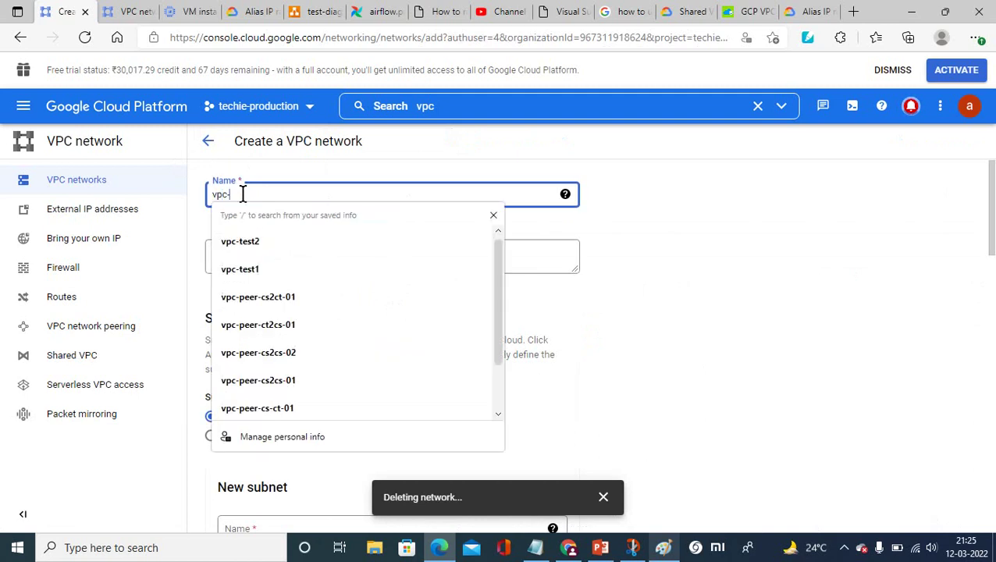
type("test2")
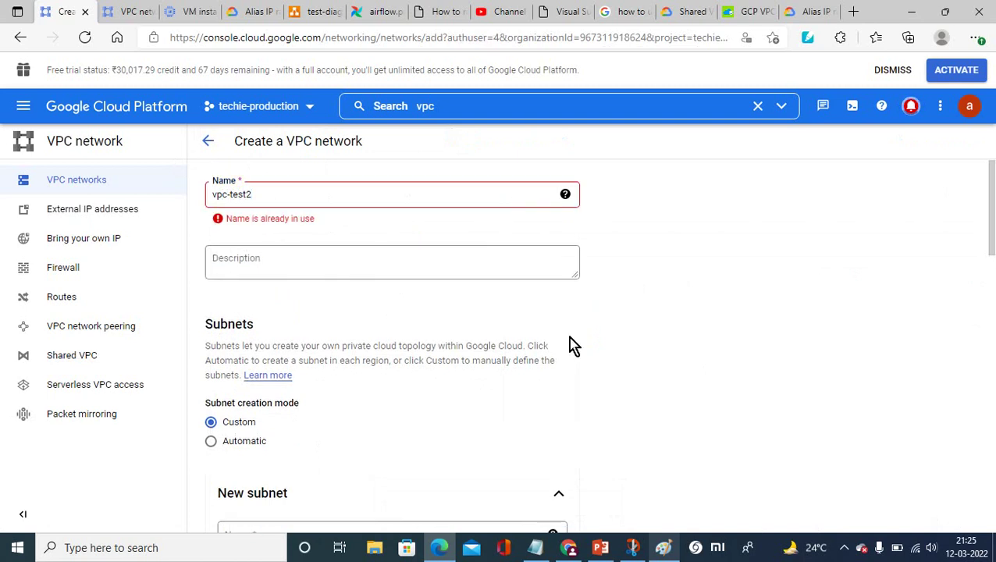
left_click(282, 193)
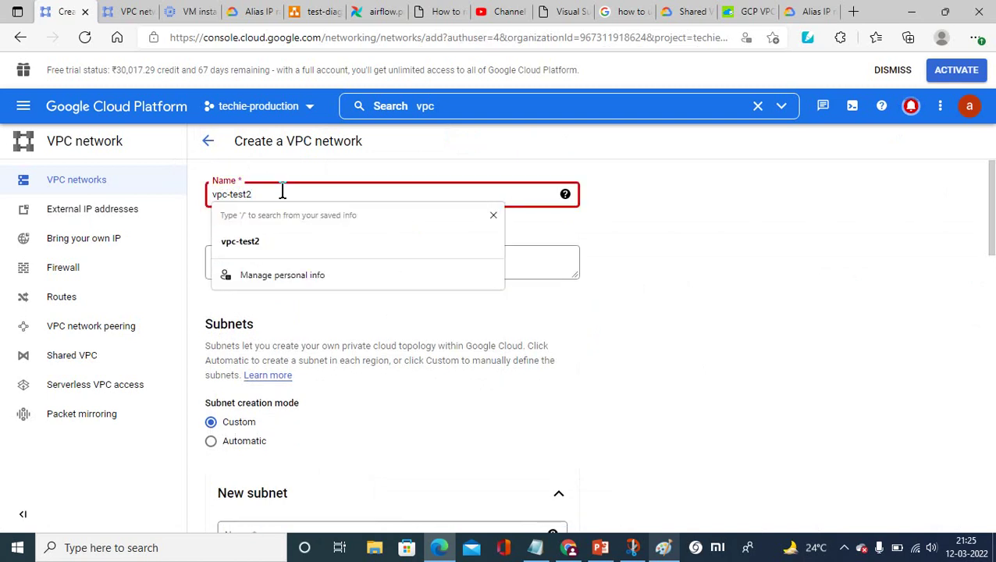
key("BackSpace")
type("1")
left_click(649, 330)
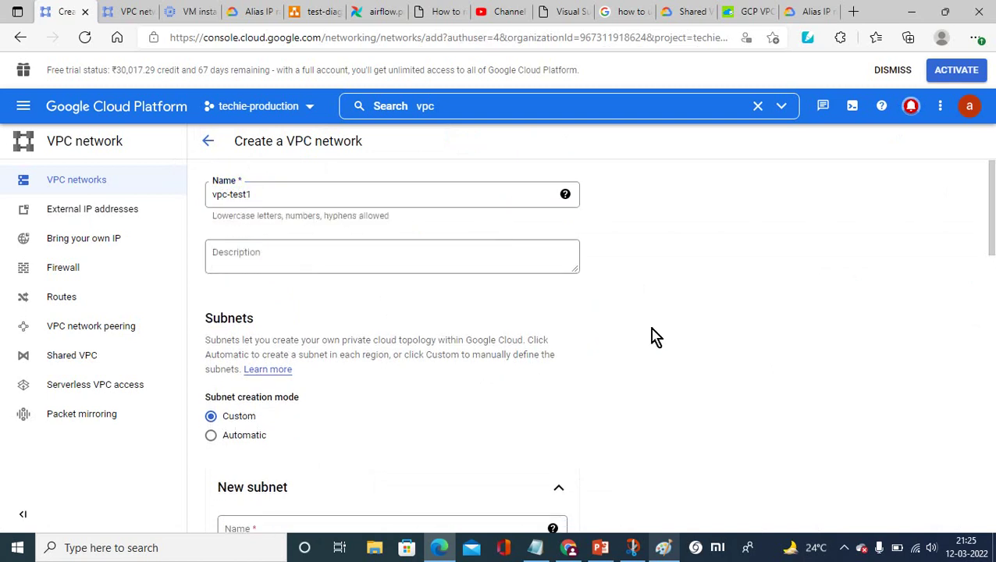
Name the new custom subnet vpc-test1-subnet1 and copy that name.
left_click_drag(991, 238, 993, 281)
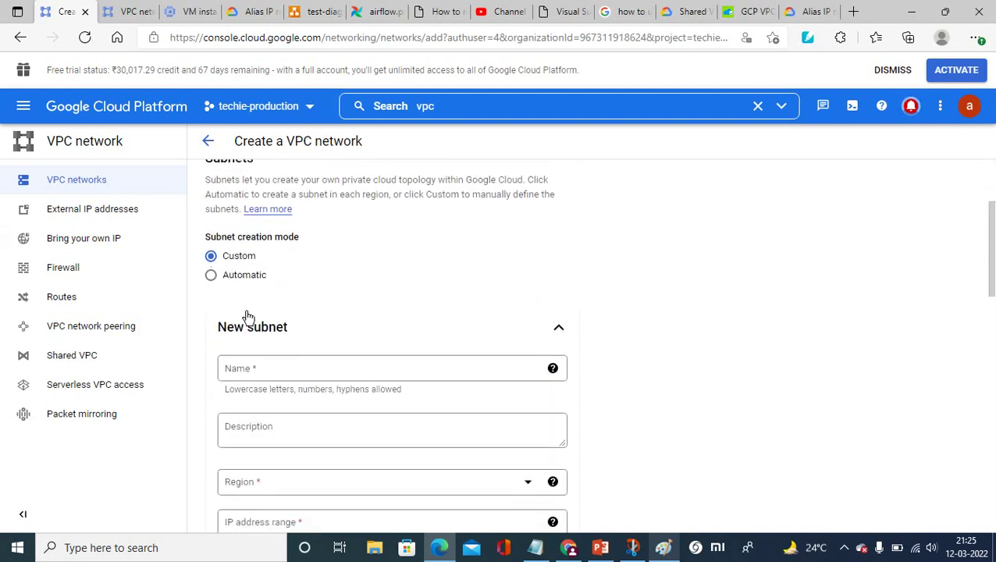
left_click(250, 370)
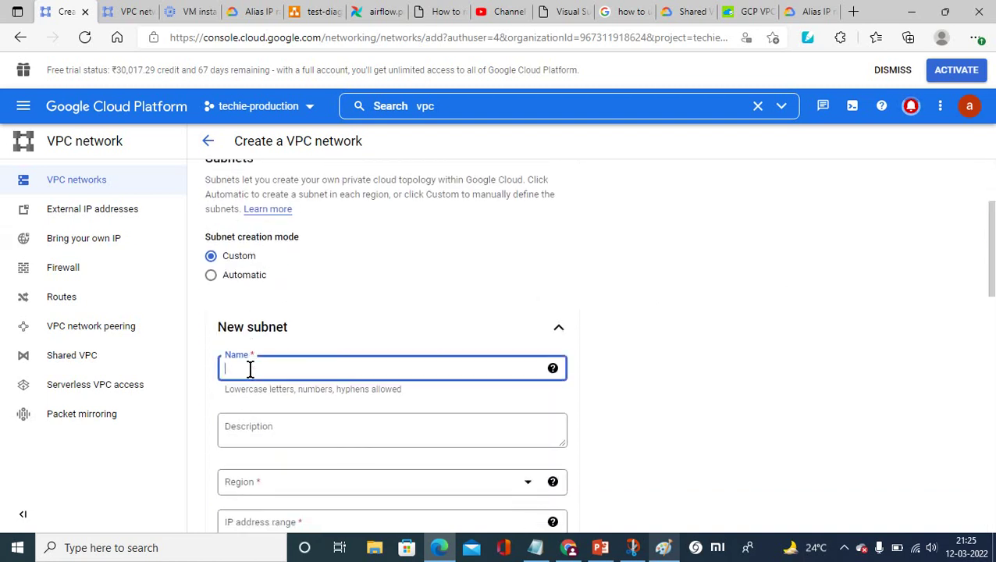
type("vpc")
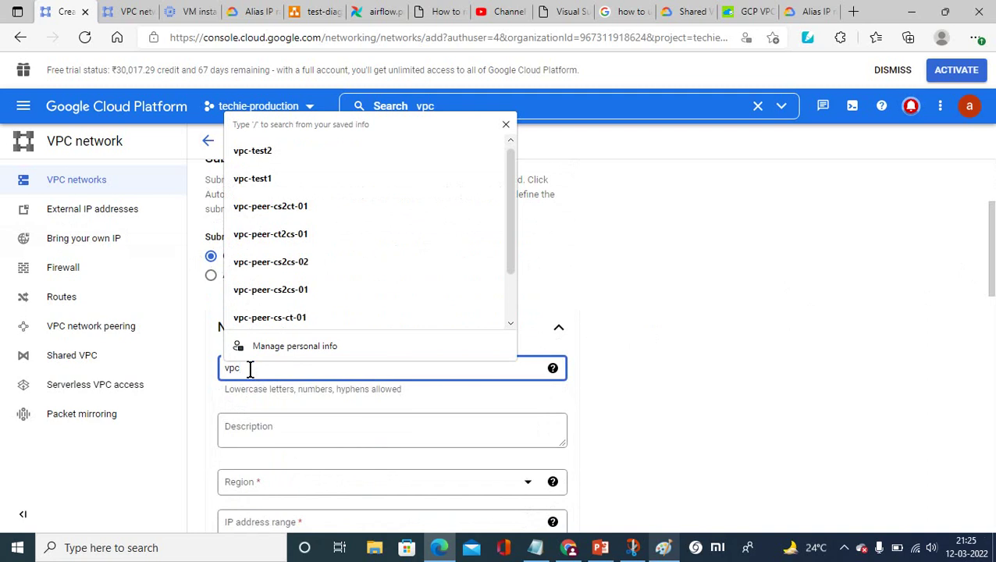
type("-tes")
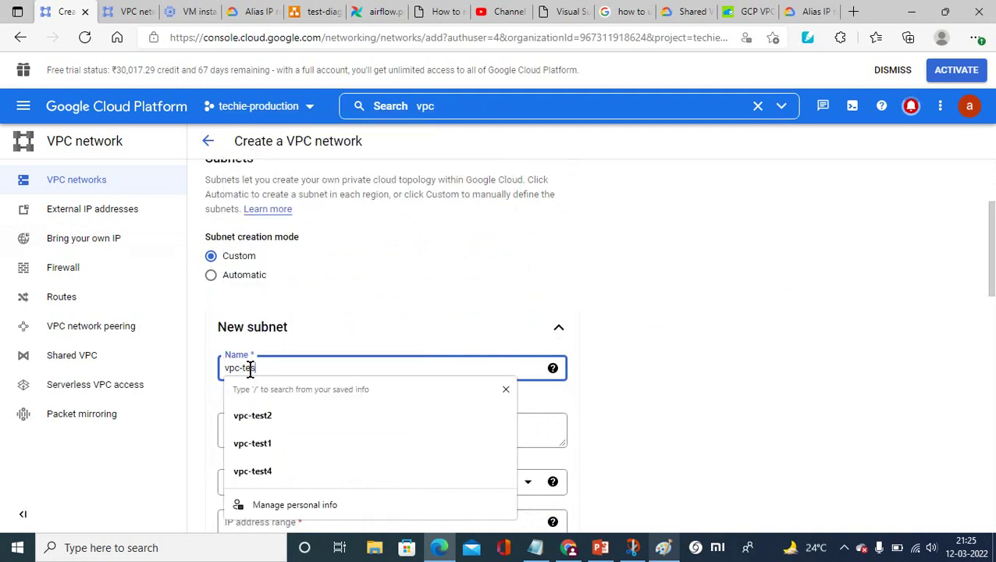
type("t1")
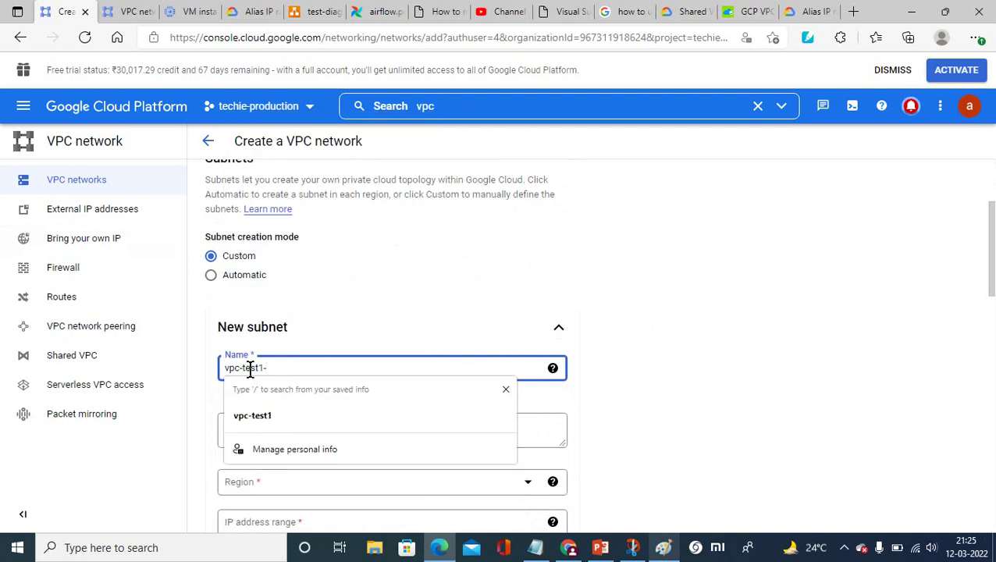
type("-subnet1")
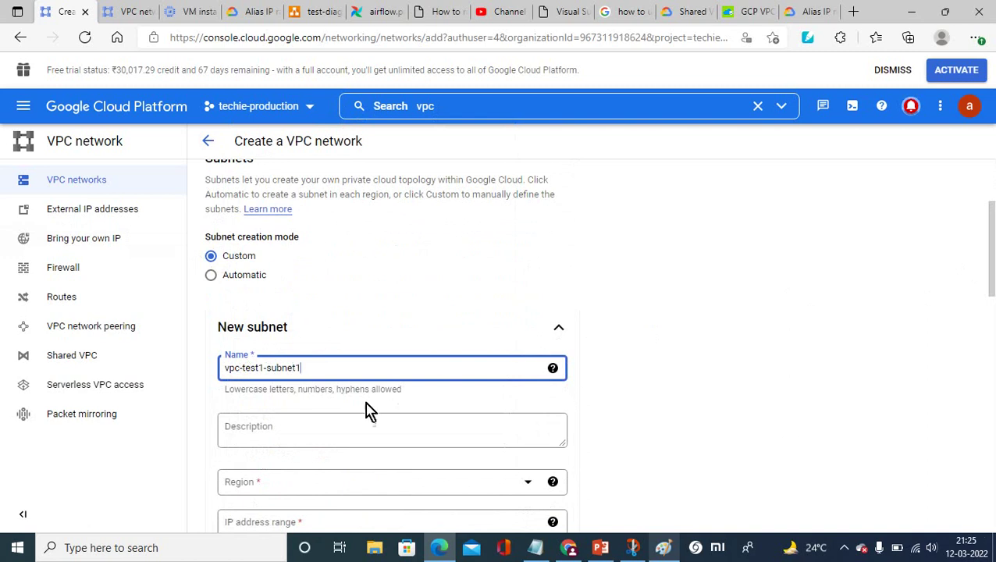
left_click_drag(326, 372, 182, 368)
key("ctrl+c")
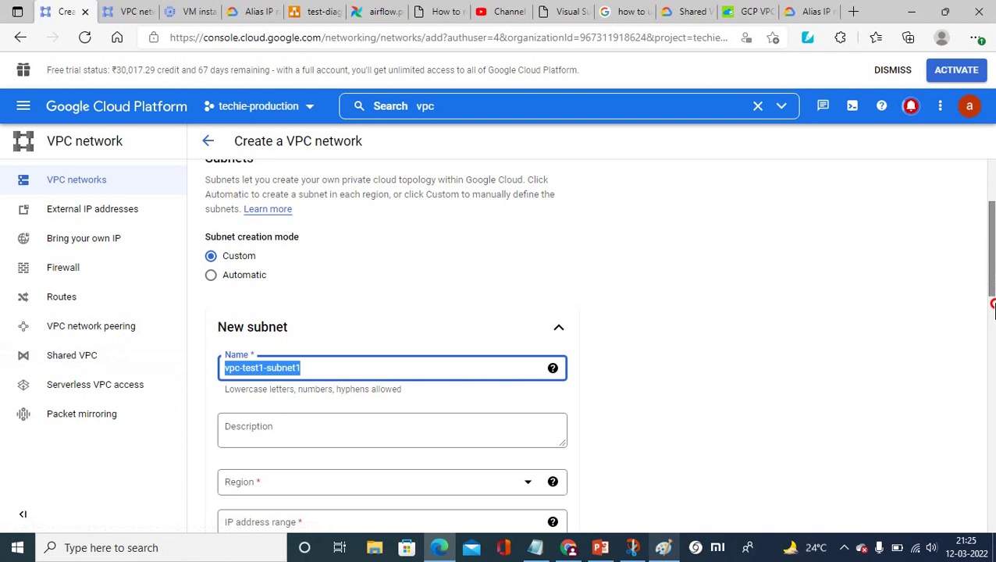
Set the new subnet's region to us-east4 and its primary IP address range to 10.0.0.0/24.
scroll(993, 304, "down", 3)
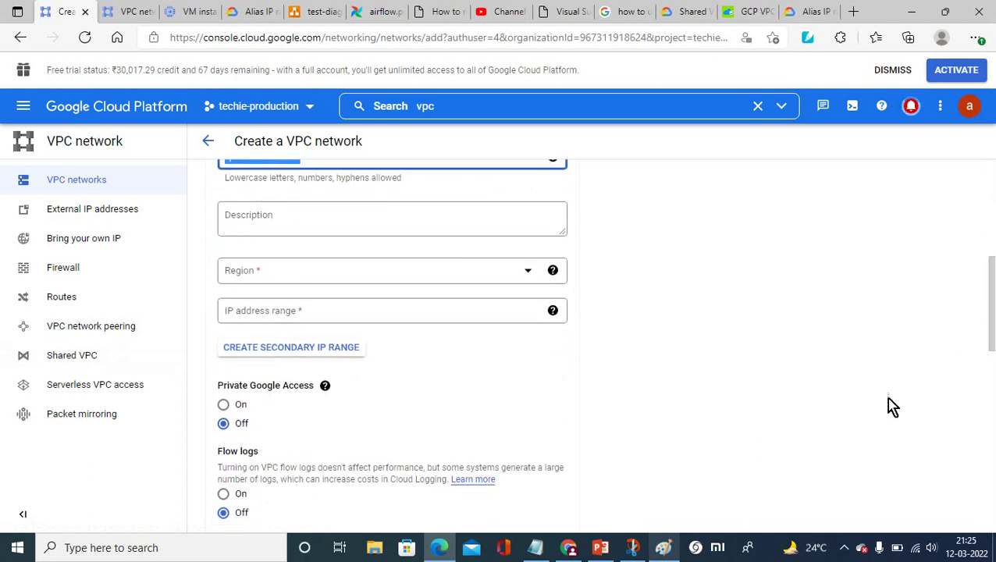
left_click(844, 547)
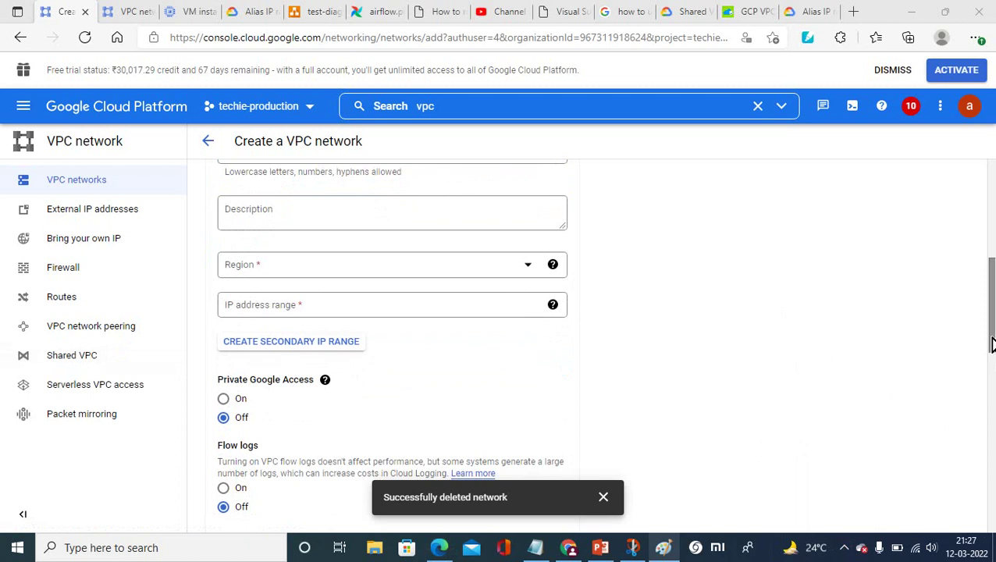
left_click_drag(991, 343, 991, 321)
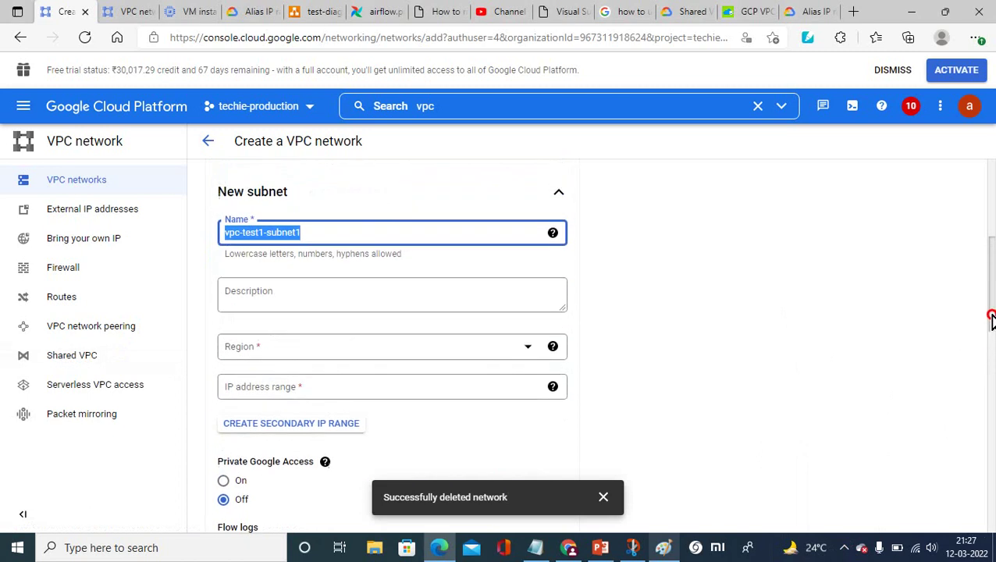
left_click(429, 345)
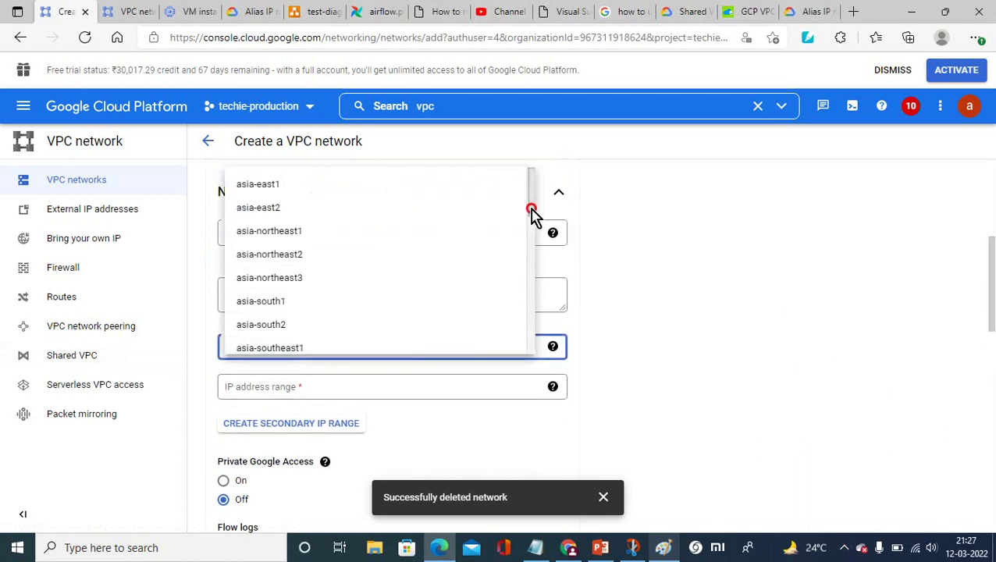
left_click_drag(531, 210, 527, 333)
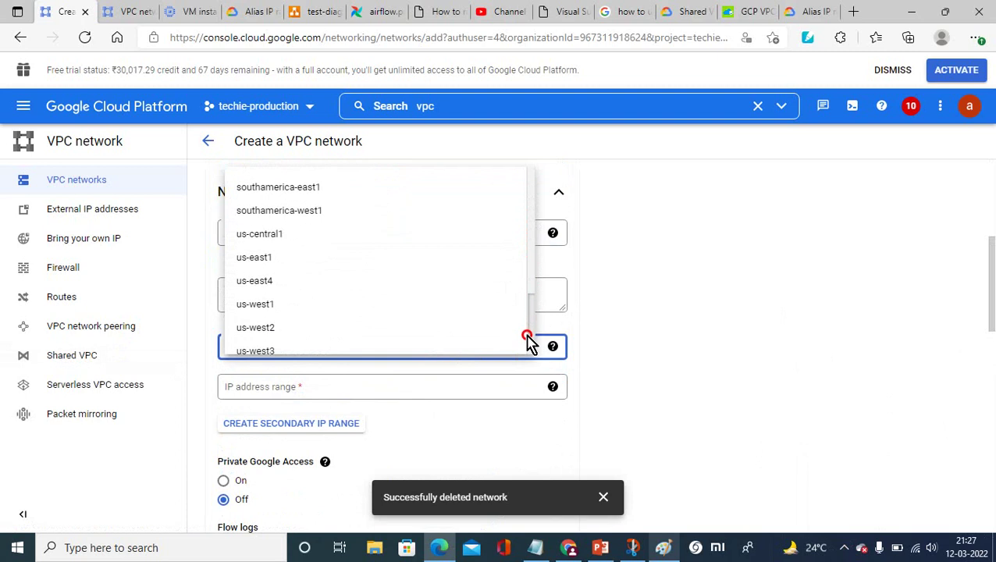
left_click(250, 283)
left_click(252, 390)
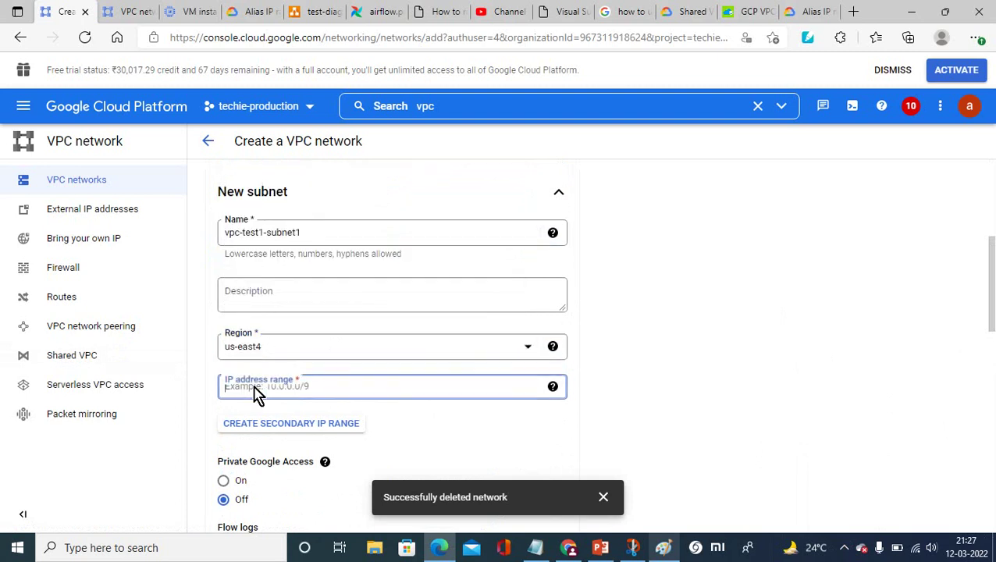
type("10")
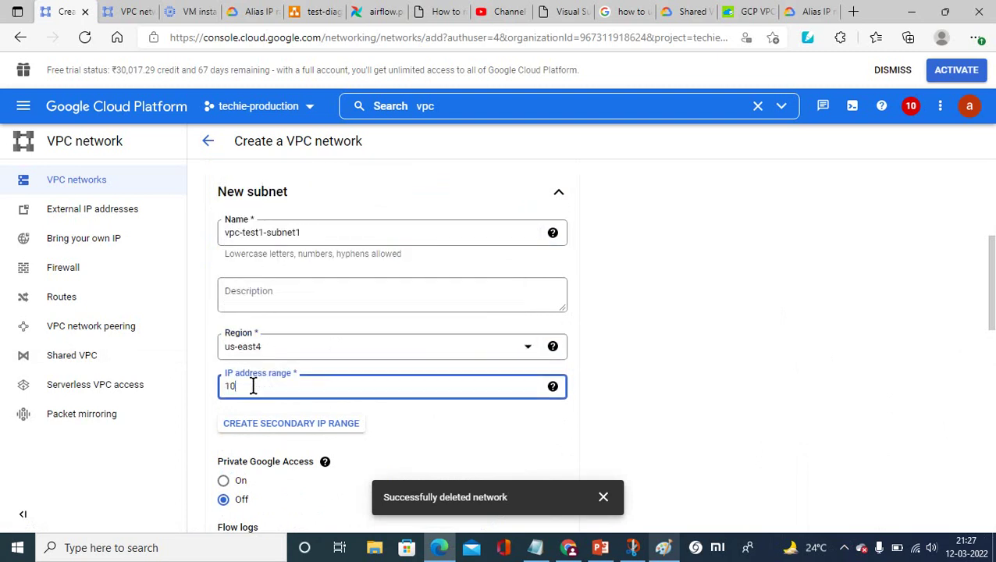
type(".0.0.0/24")
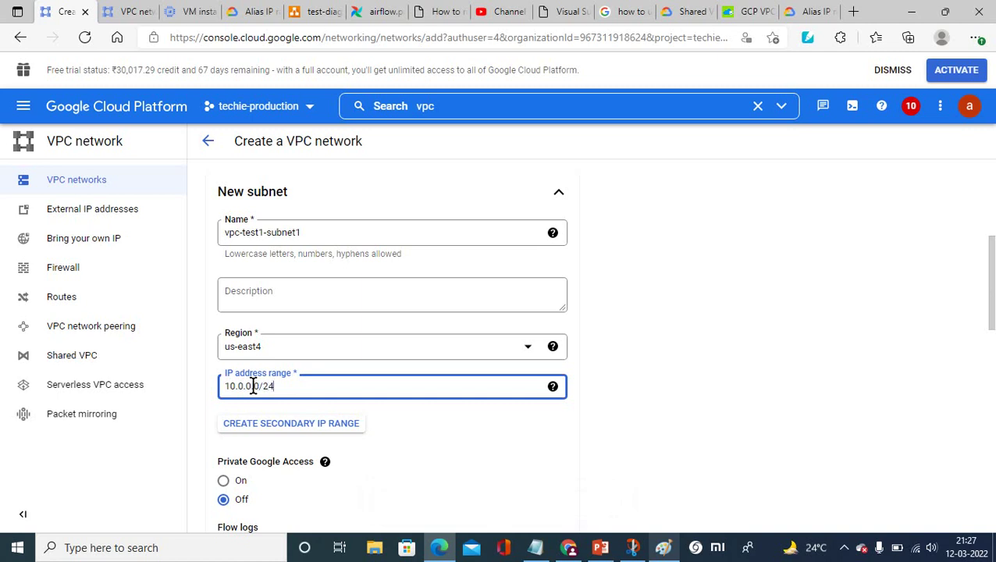
left_click(540, 431)
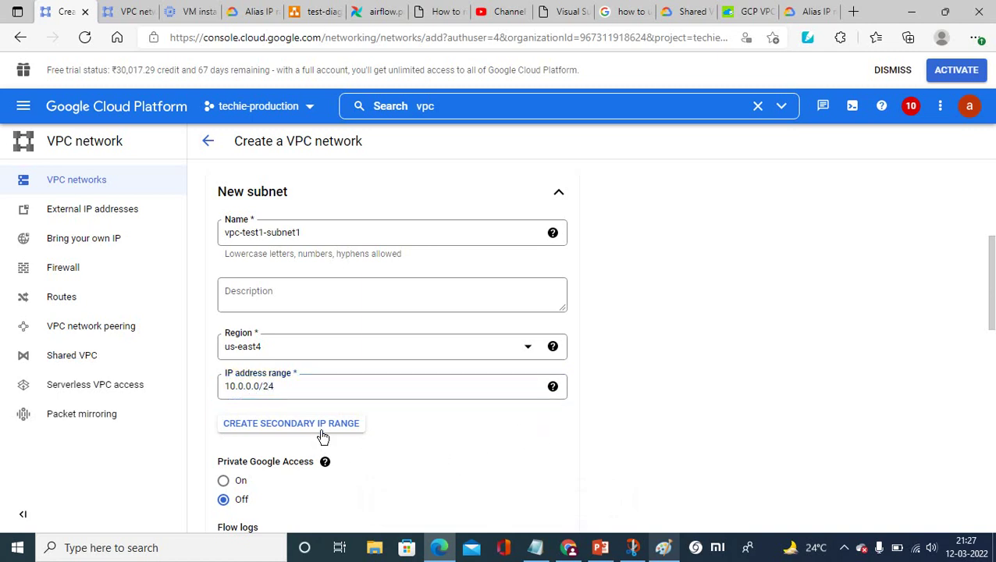
Add a secondary IP range to the subnet and name it vpc-test1-subnet1-sec, reusing the copied subnet name.
left_click_drag(991, 295, 991, 307)
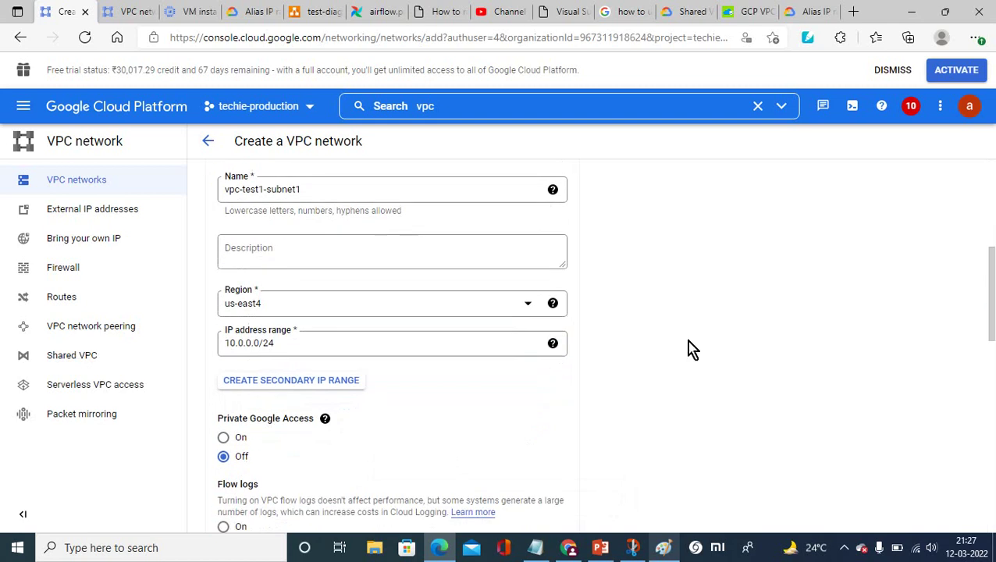
left_click(330, 389)
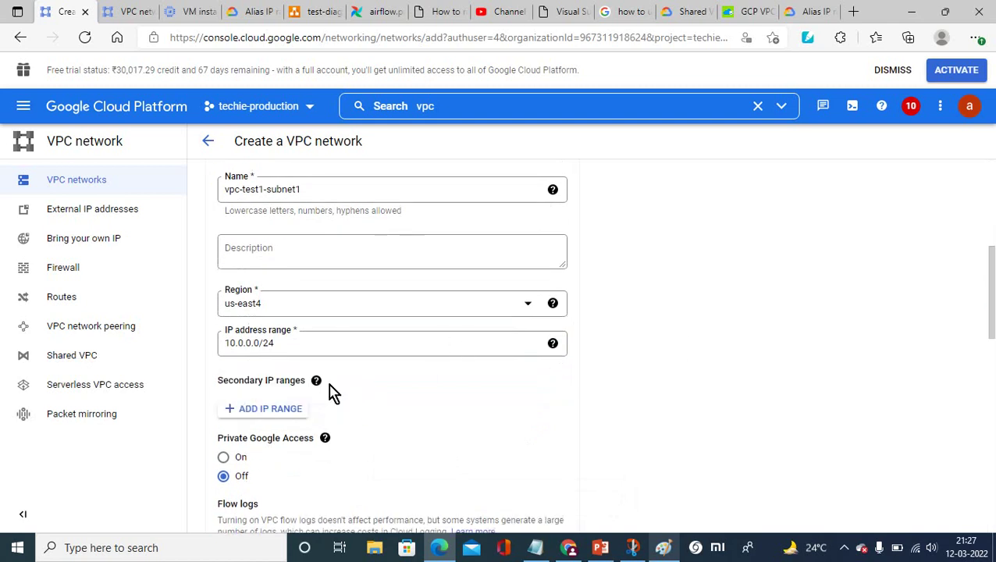
left_click(274, 418)
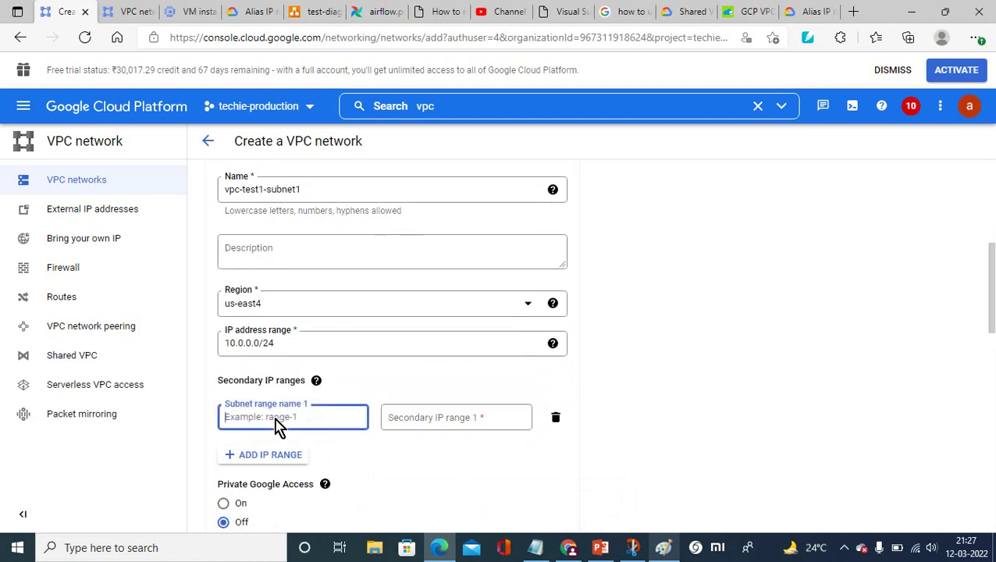
type("su")
key("BackSpace")
key("BackSpace")
key("BackSpace")
key("BackSpace")
key("ctrl+v")
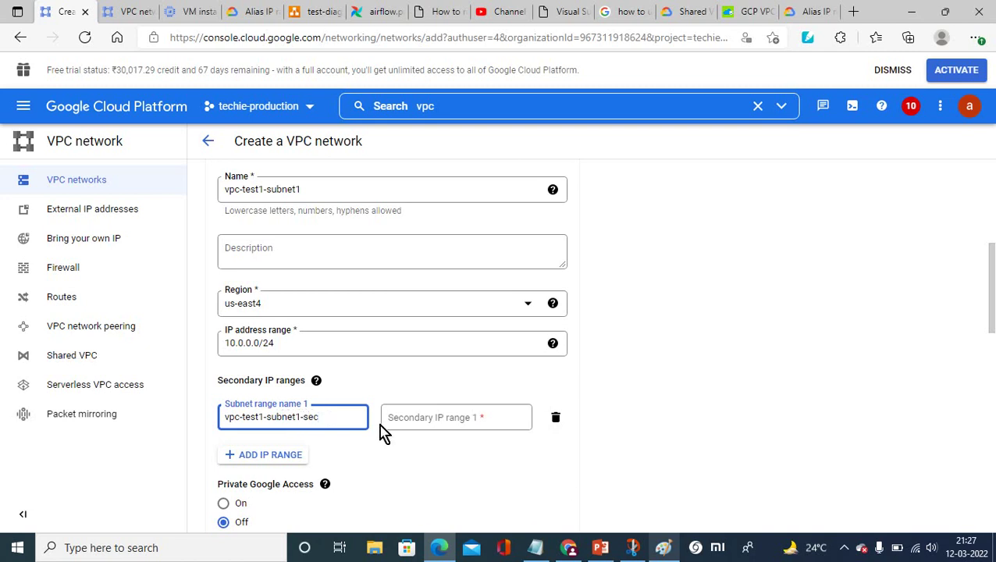
Set the secondary IP range vpc-test1-subnet1-sec to 10.1.0.0/24.
left_click(456, 416)
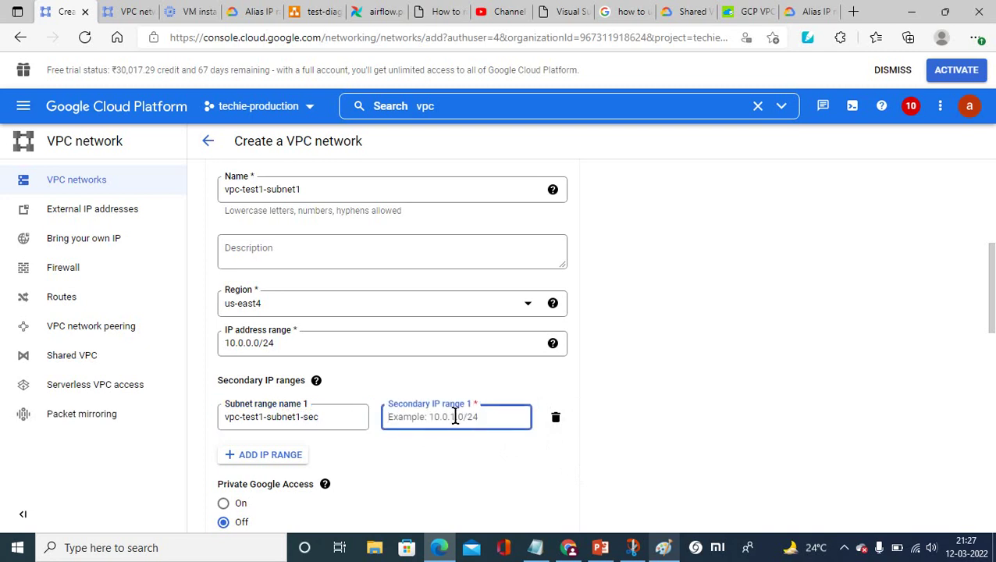
type("10")
key("Left")
key("Left")
key("Left")
key("Left")
key("Left")
key("Left")
key("Left")
key("BackSpace")
type("1")
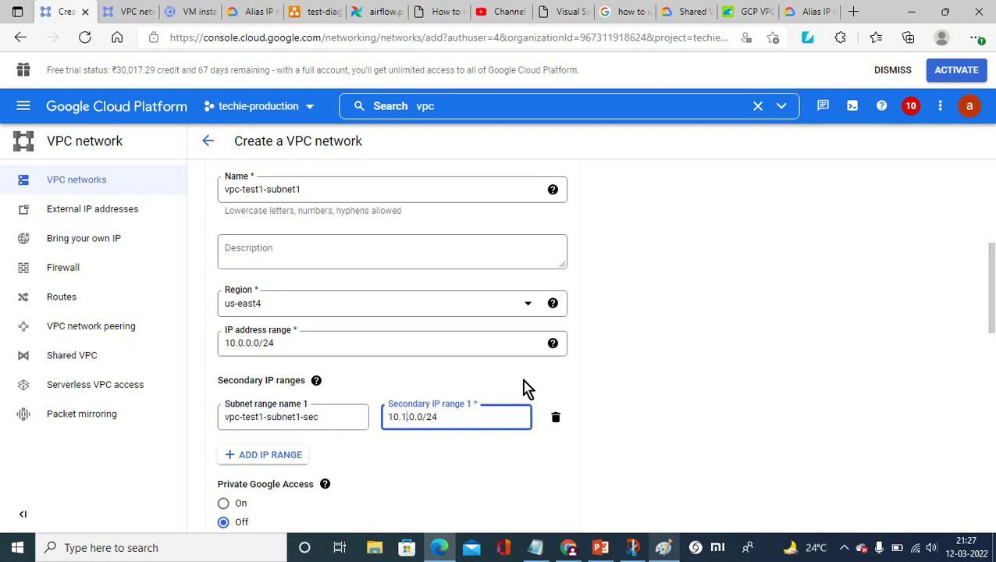
left_click(526, 388)
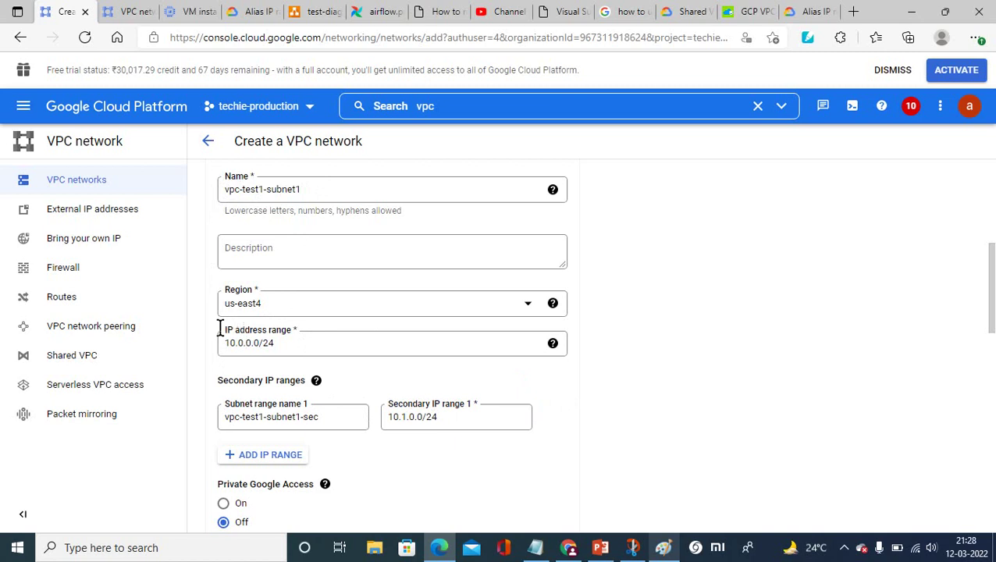
Switch to PowerPoint and highlight the requirement about allocating the alias IP range from the primary or secondary CIDR range.
mouse_move(244, 420)
left_click(600, 550)
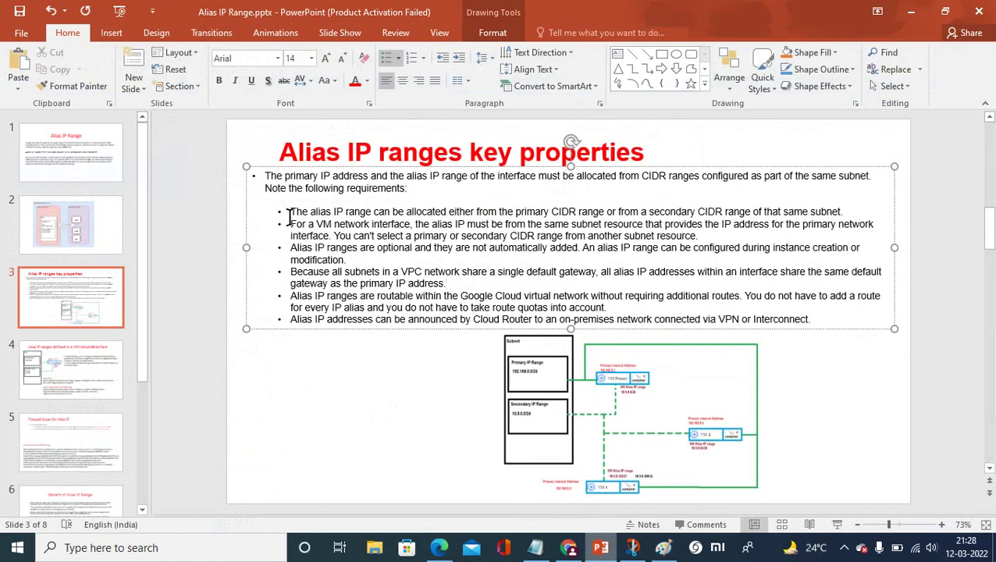
left_click_drag(291, 211, 841, 215)
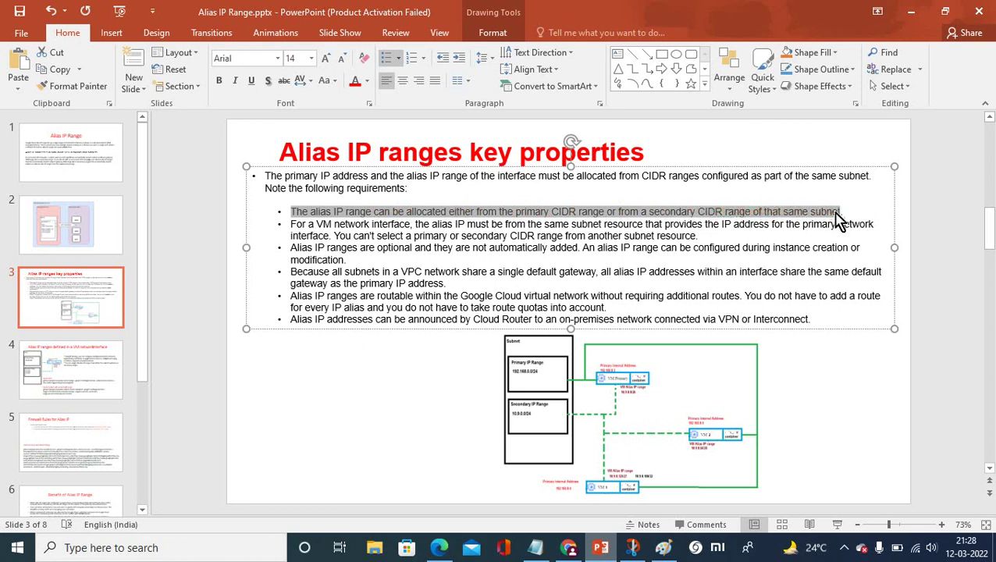
Switch back to the browser, finish the vpc-test1-subnet1 subnet and create the VPC network vpc-test1 with it.
left_click(911, 11)
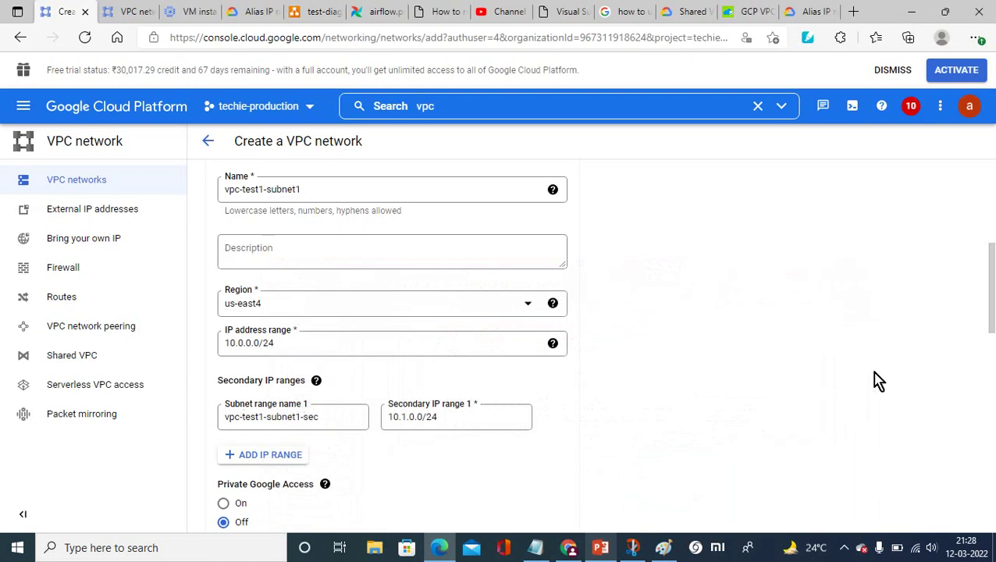
left_click_drag(989, 257, 990, 291)
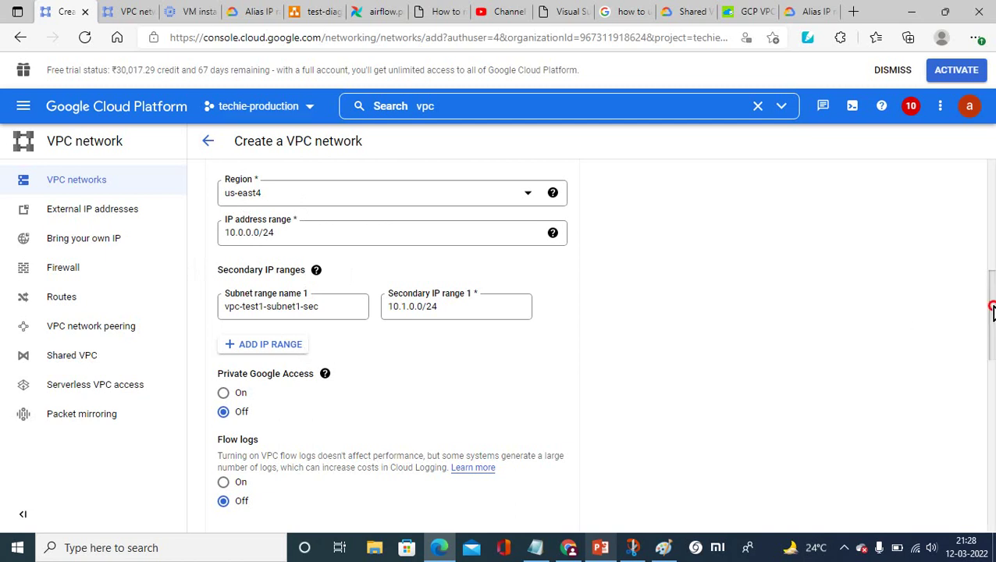
left_click_drag(991, 313, 991, 330)
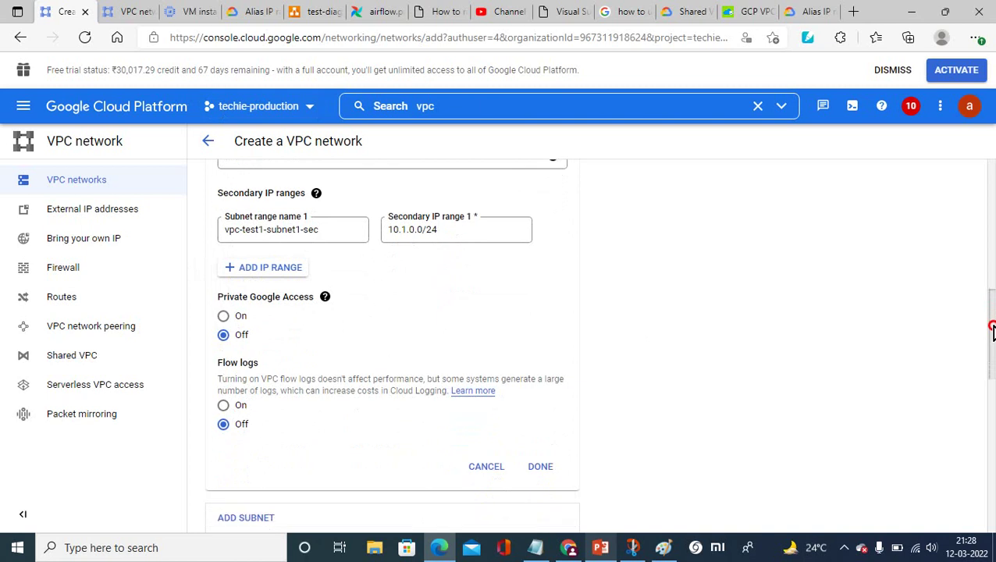
left_click(540, 467)
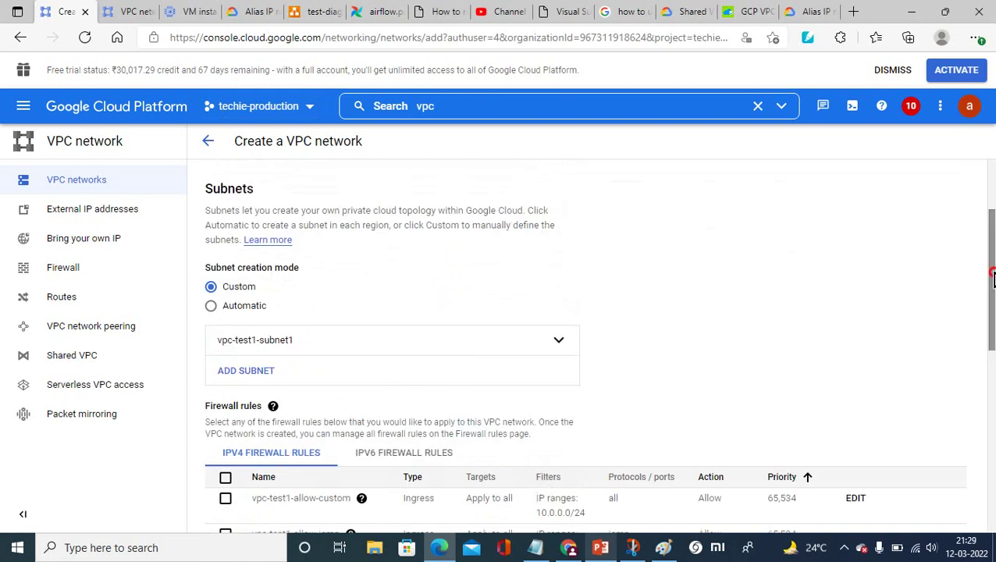
left_click_drag(989, 303, 993, 413)
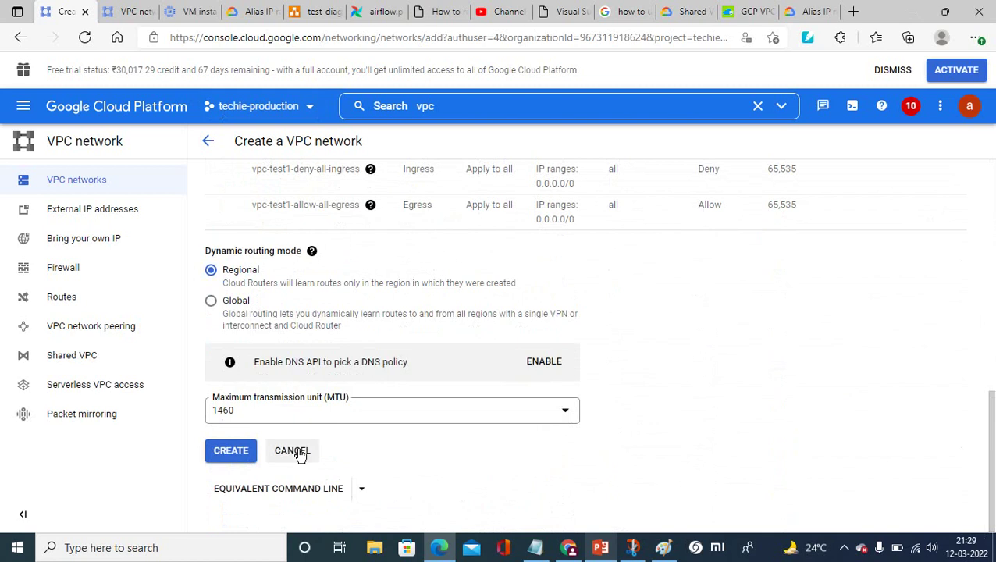
left_click(239, 452)
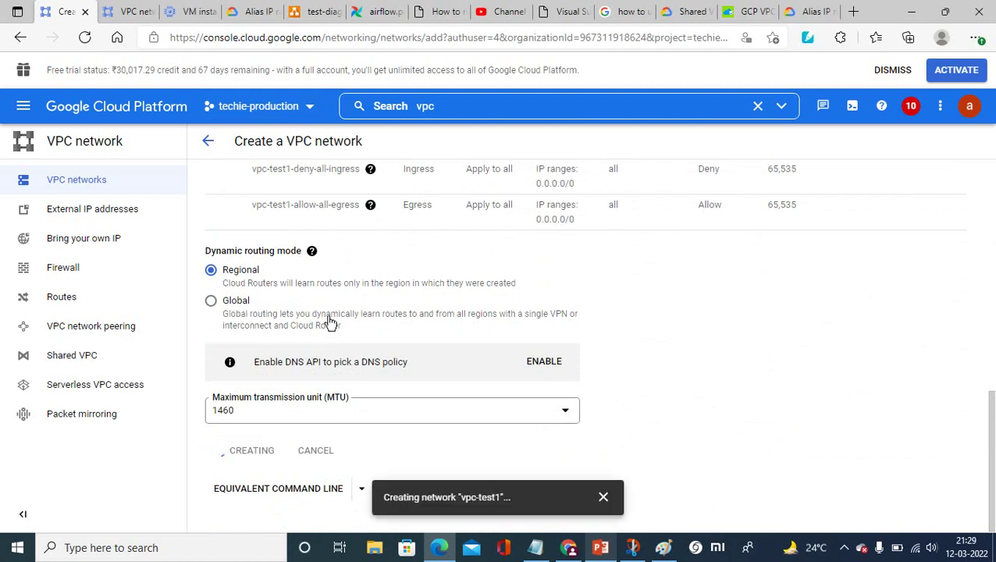
left_click_drag(988, 423, 941, 163)
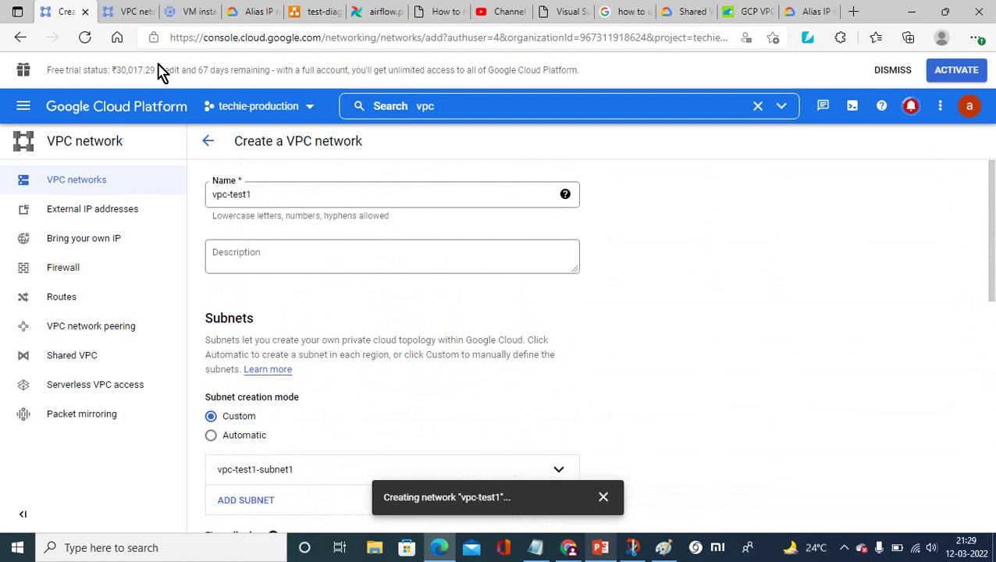
Start creating a VM instance in Compute Engine with region us-east4 (Northern Virginia) and zone us-east4-a.
left_click(173, 19)
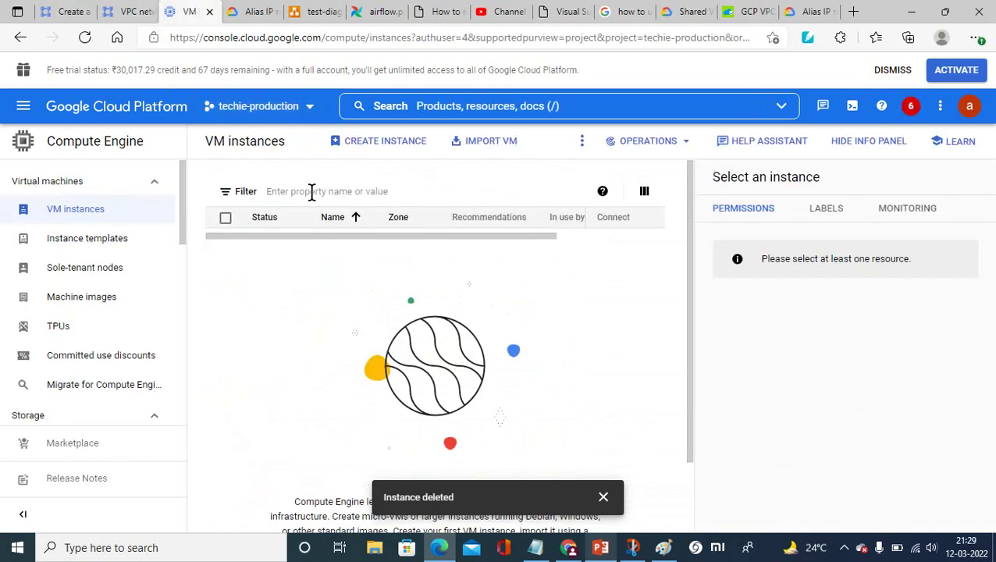
left_click(388, 141)
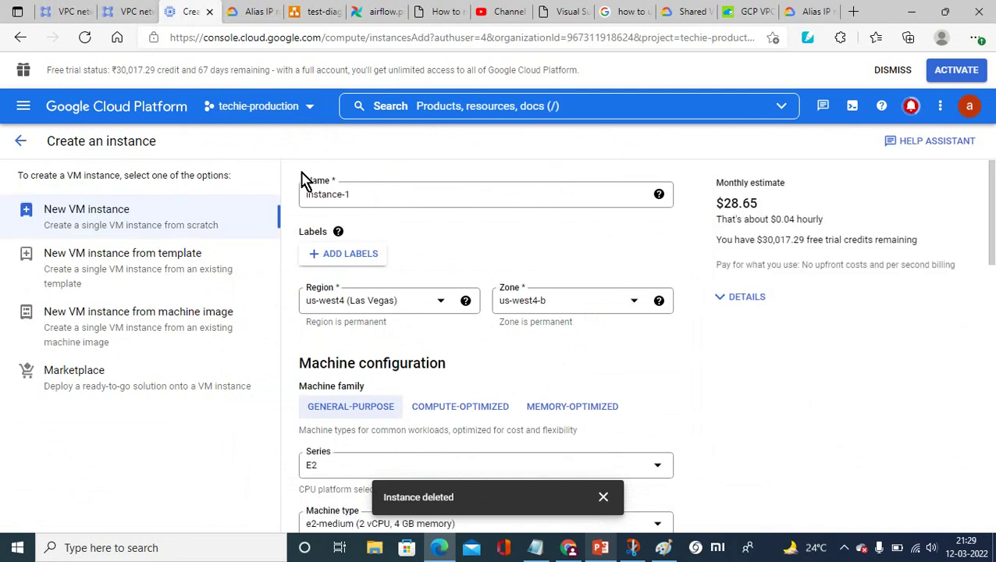
left_click(441, 306)
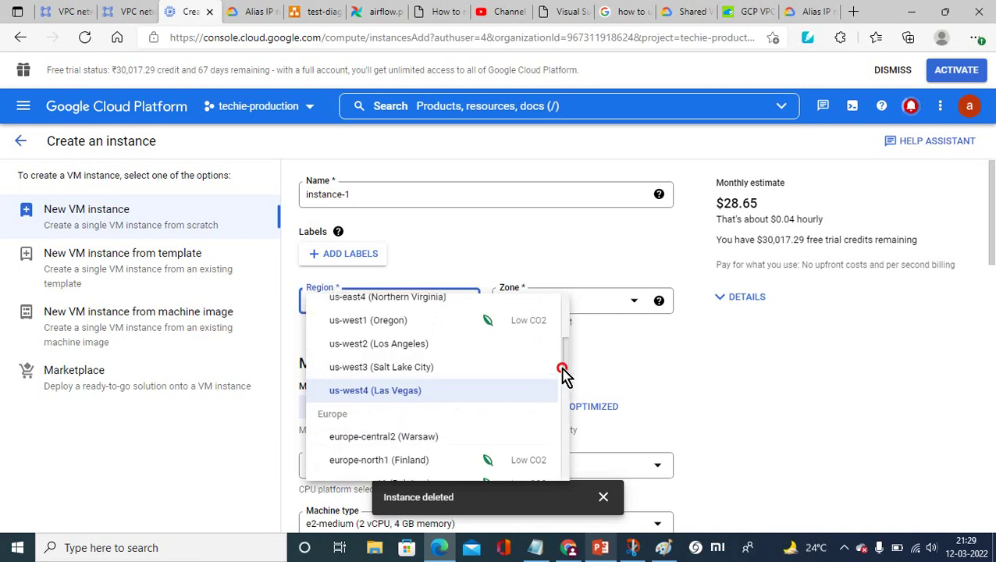
scroll(565, 375, "up", 1)
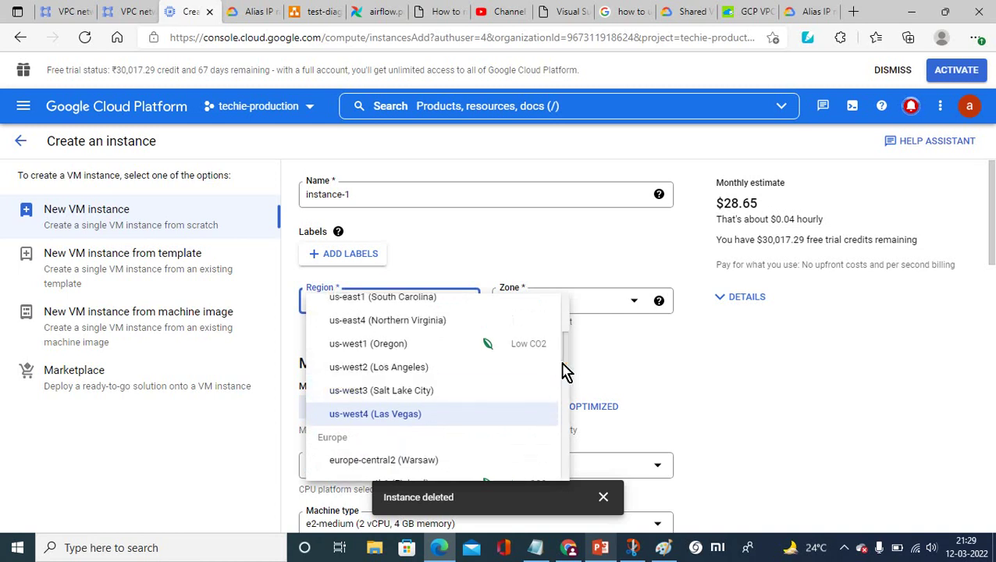
left_click(441, 329)
left_click(635, 308)
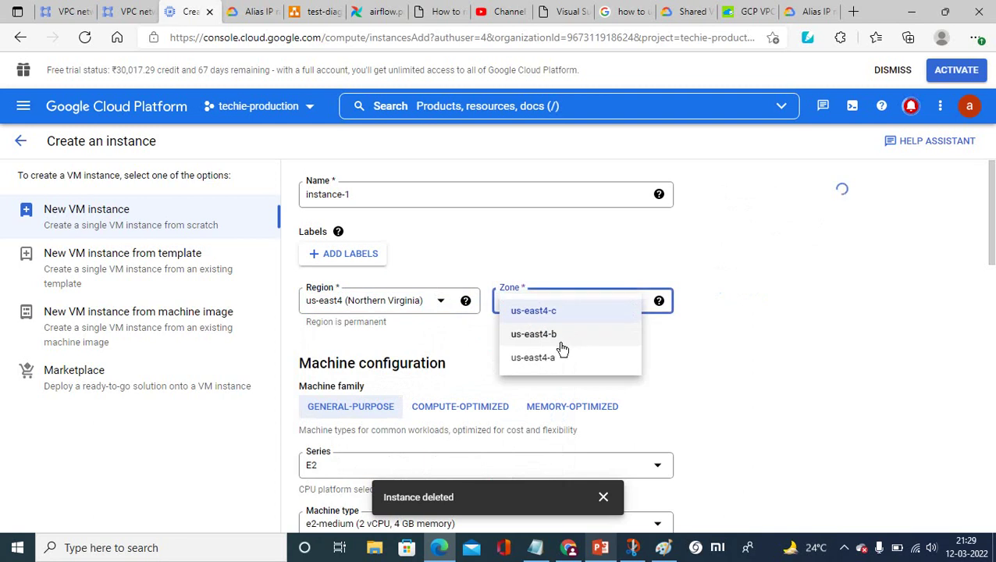
left_click(546, 364)
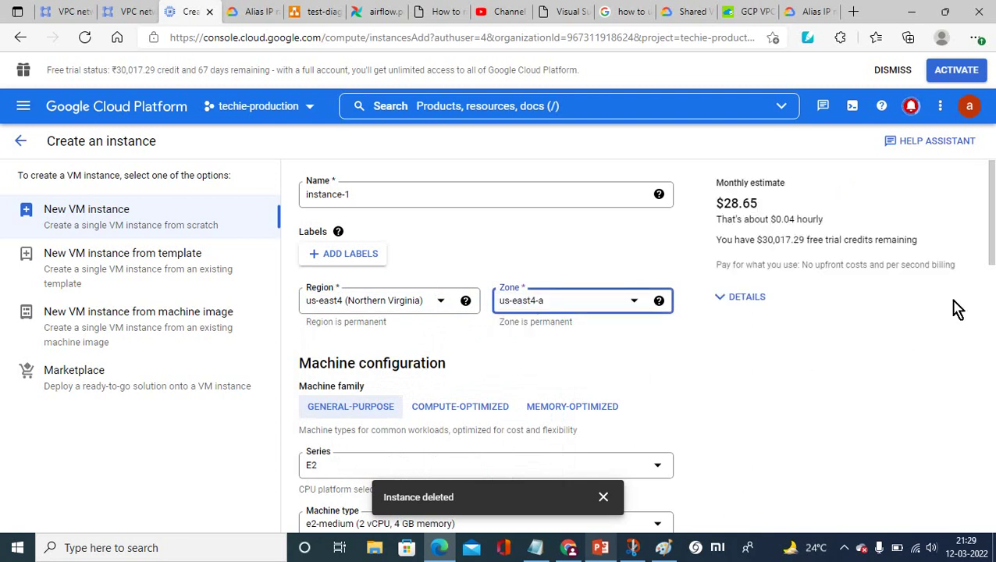
Expand the instance's networking settings and set the default network interface's network to vpc-test2.
left_click_drag(992, 240, 993, 522)
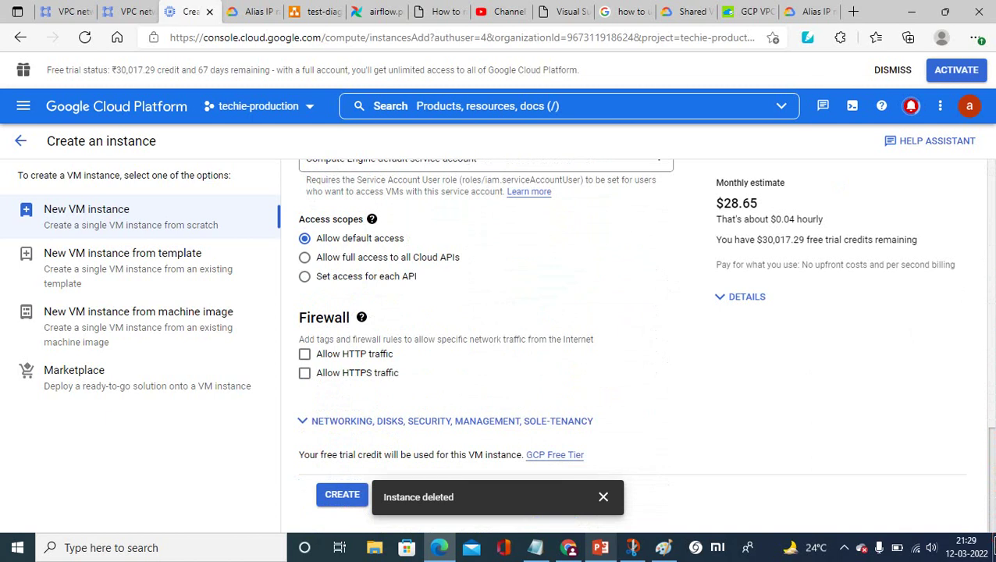
left_click(378, 423)
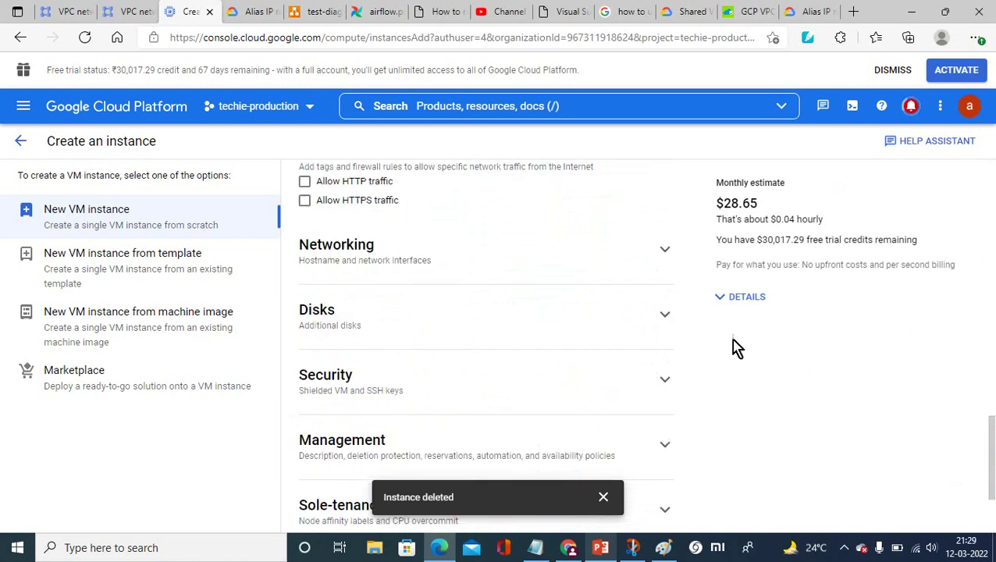
left_click(665, 251)
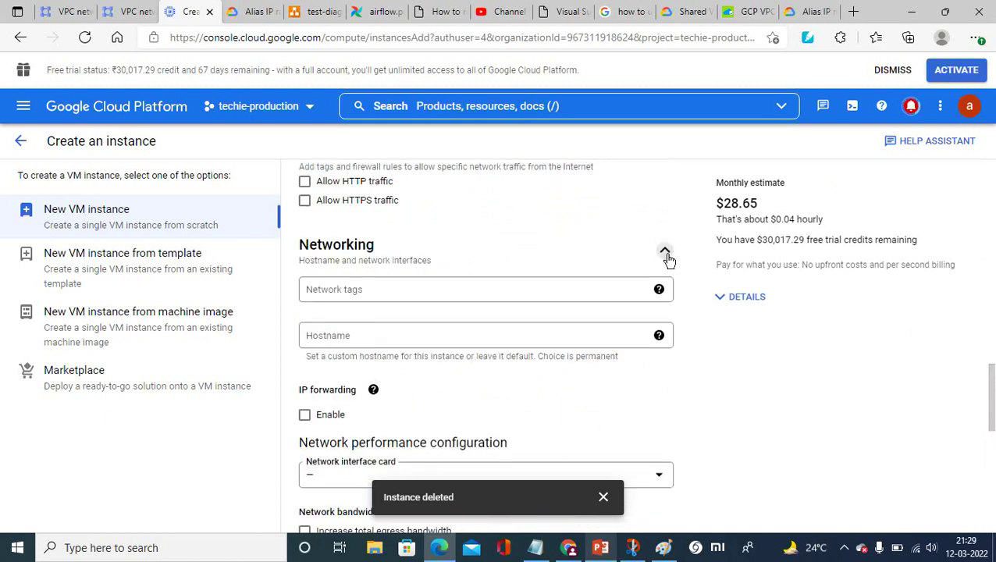
left_click_drag(992, 405, 993, 461)
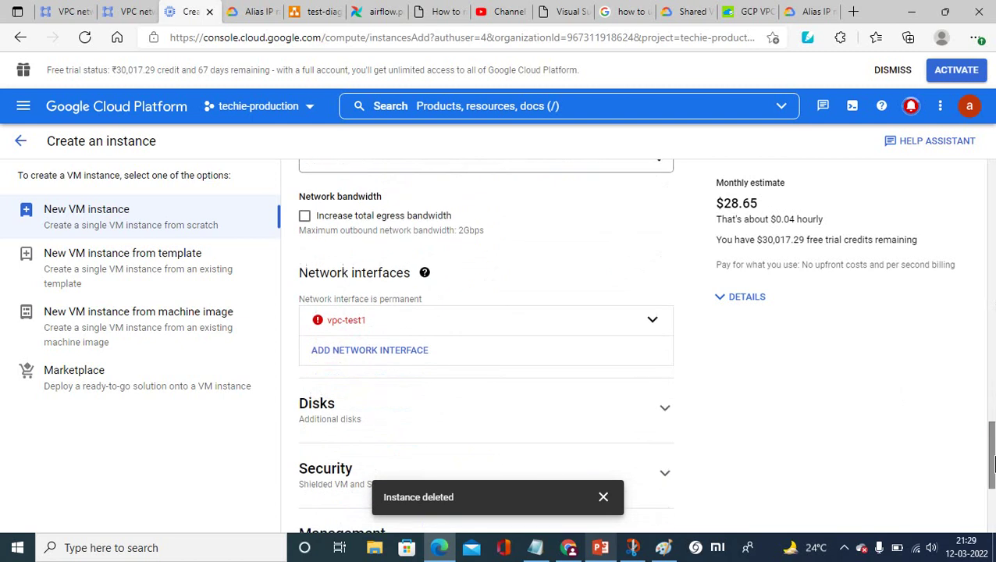
left_click(652, 322)
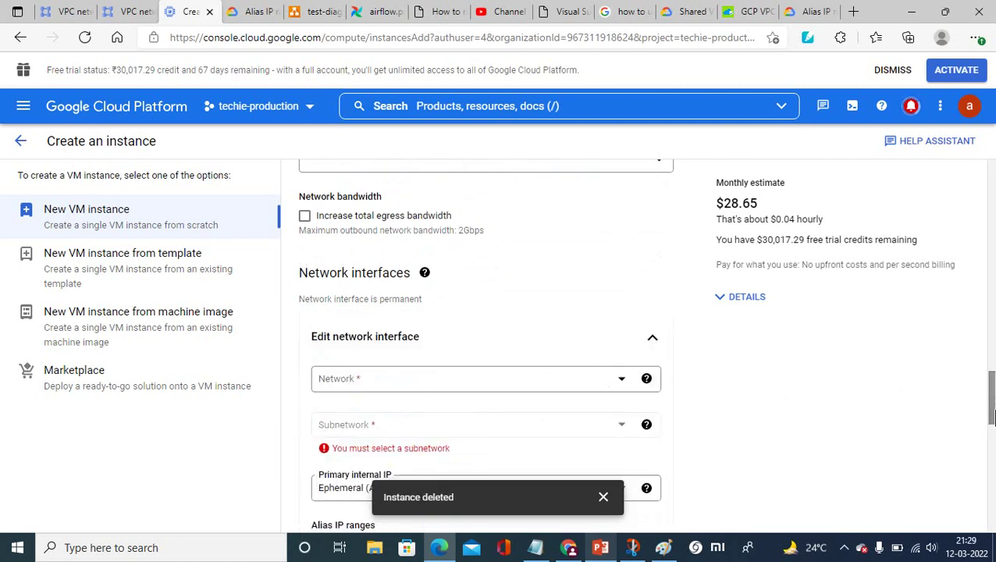
mouse_move(992, 417)
left_mouse_down()
mouse_move(965, 205)
mouse_move(992, 427)
left_mouse_up()
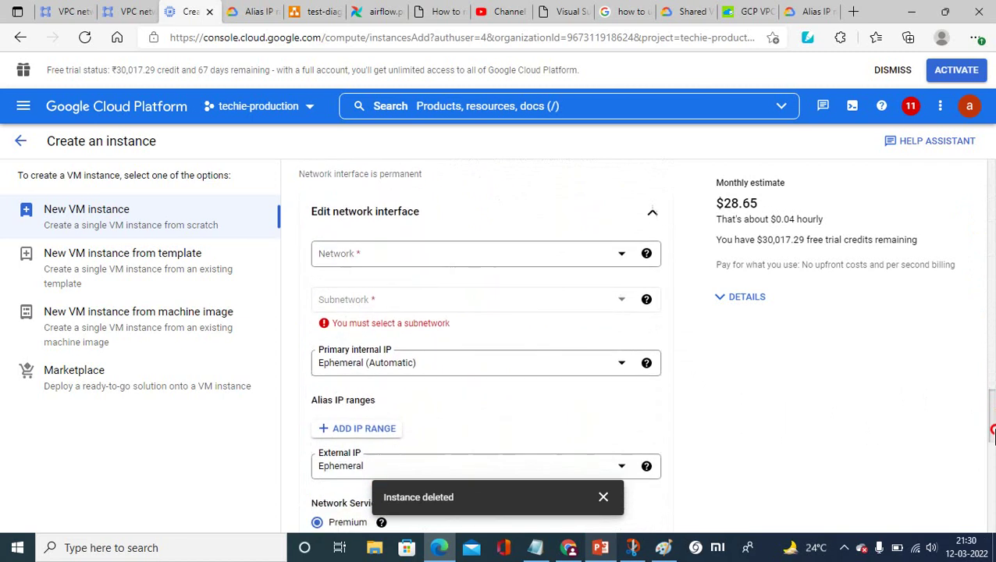
left_click(423, 255)
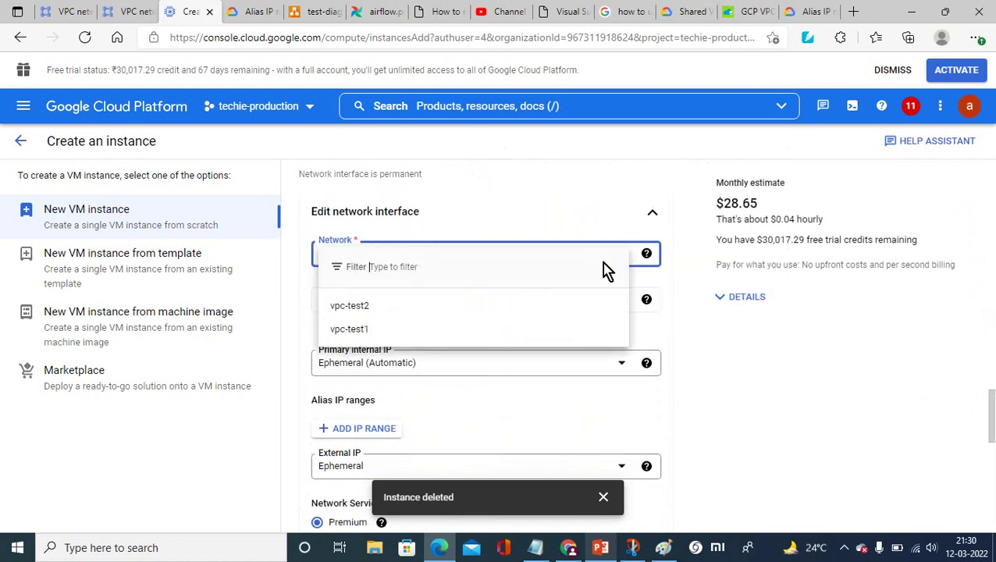
left_click(396, 308)
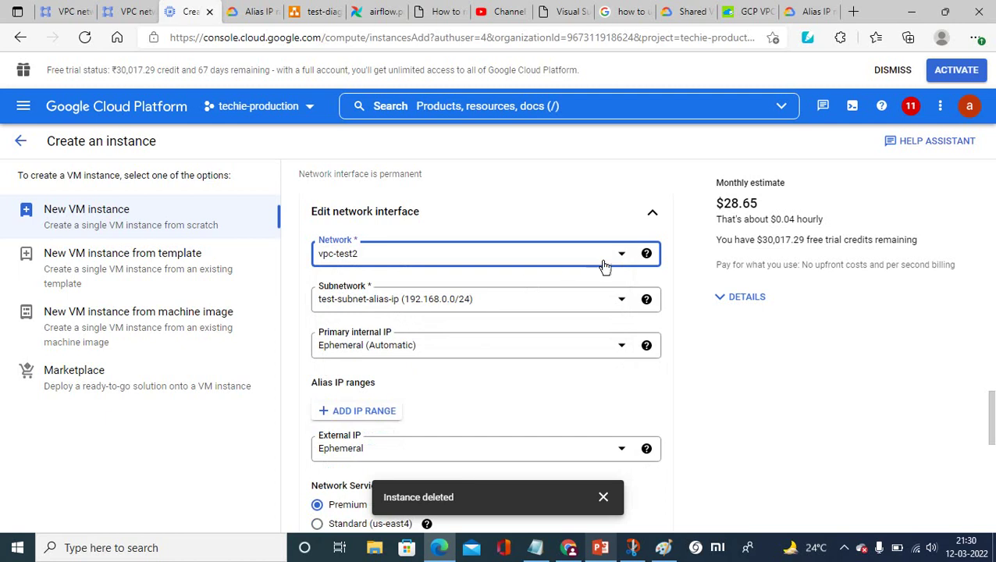
Try to use vpc-test1 as the interface's network, and set it back to vpc-test2.
left_click(629, 257)
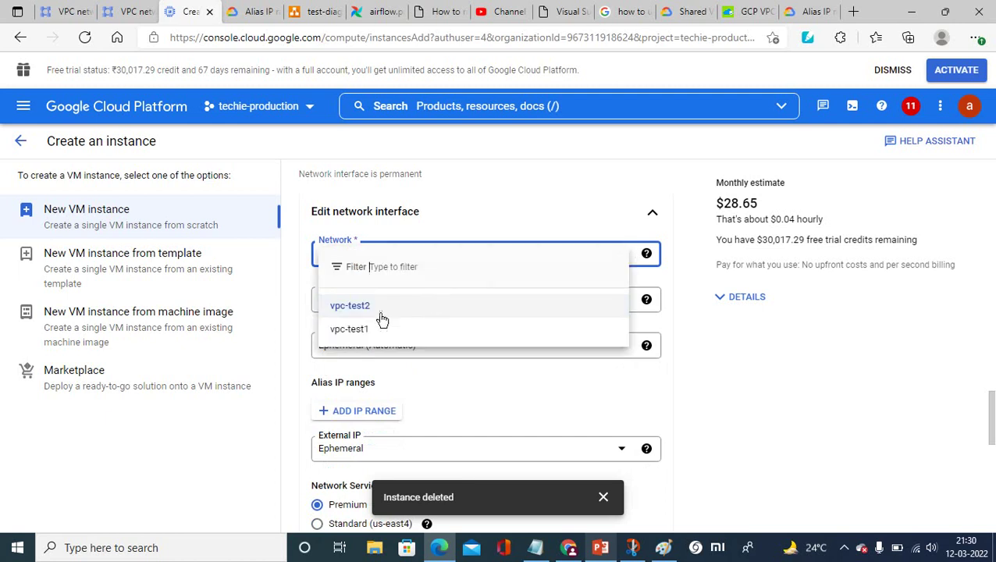
left_click(361, 331)
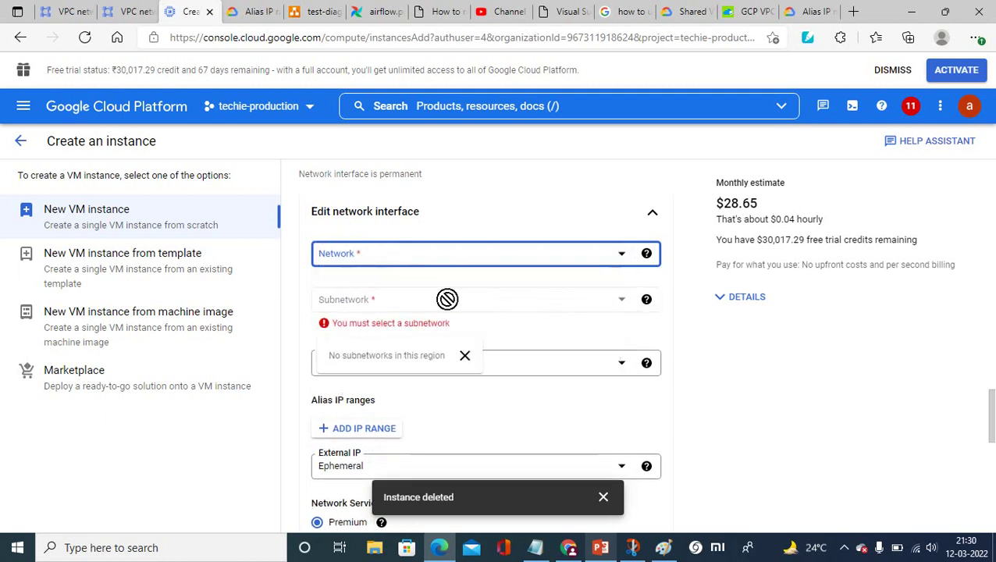
left_click(576, 258)
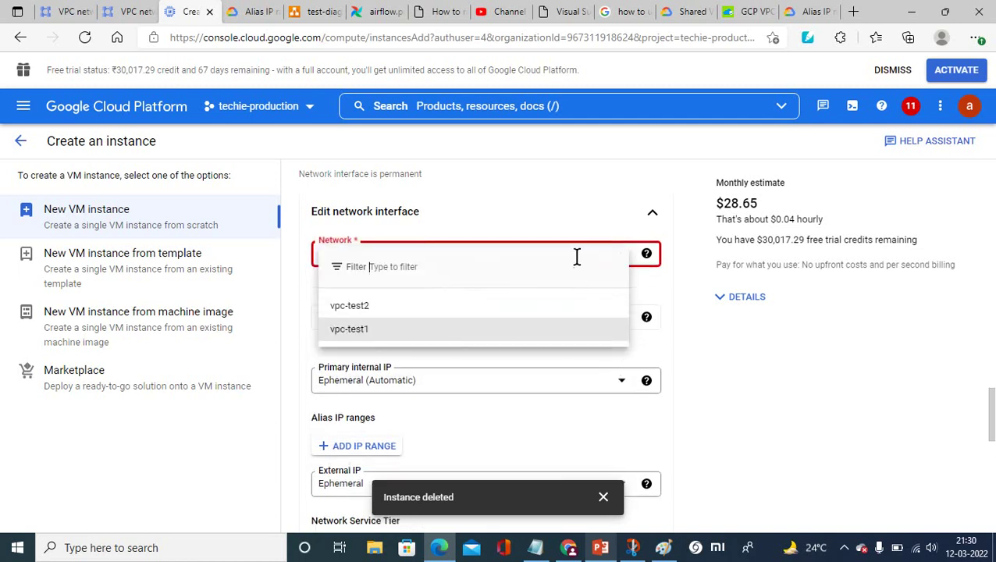
left_click(367, 312)
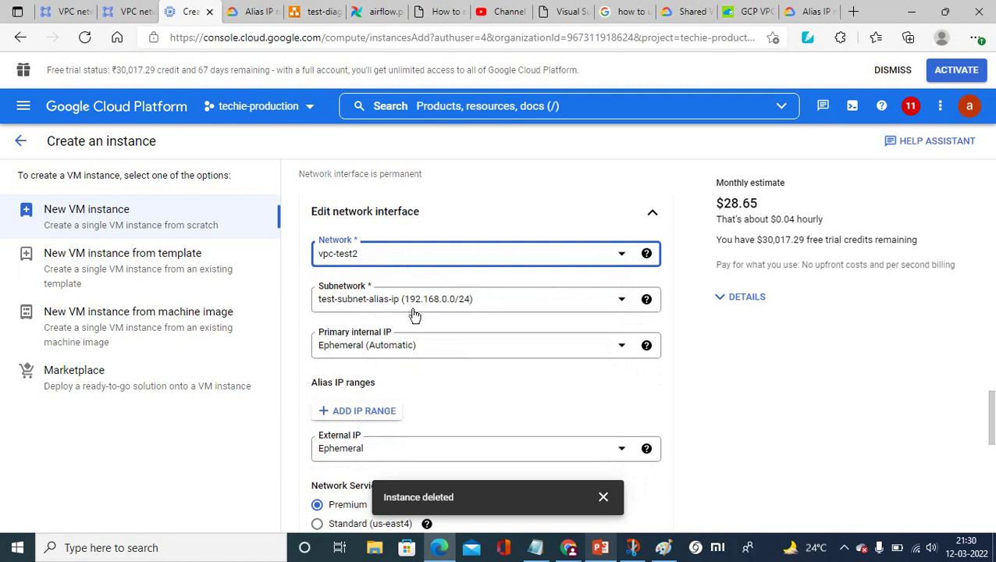
Add an alias IP range to the network interface and choose backup (10.1.0.0/24) as its subnet range.
left_click(363, 419)
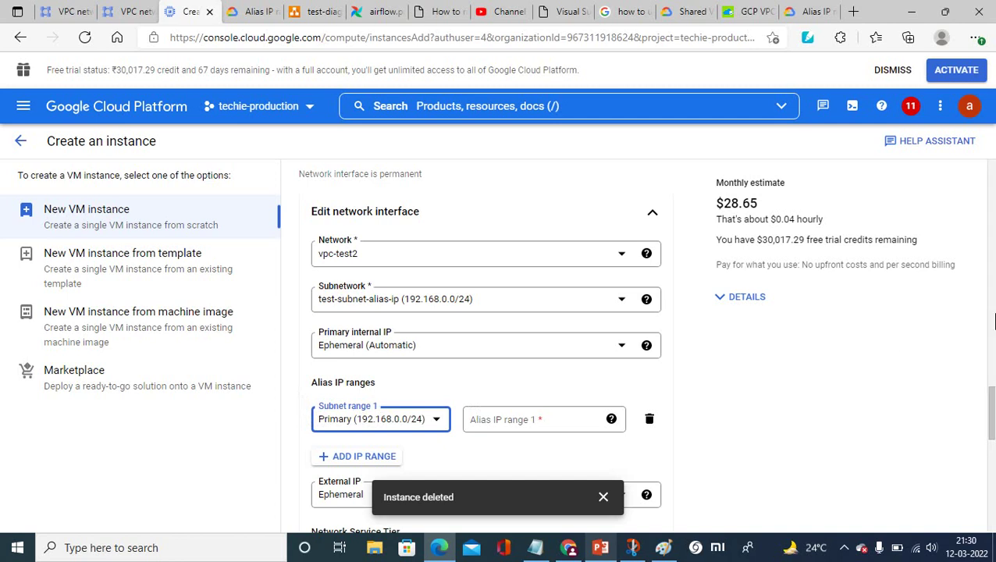
left_click_drag(991, 406, 991, 417)
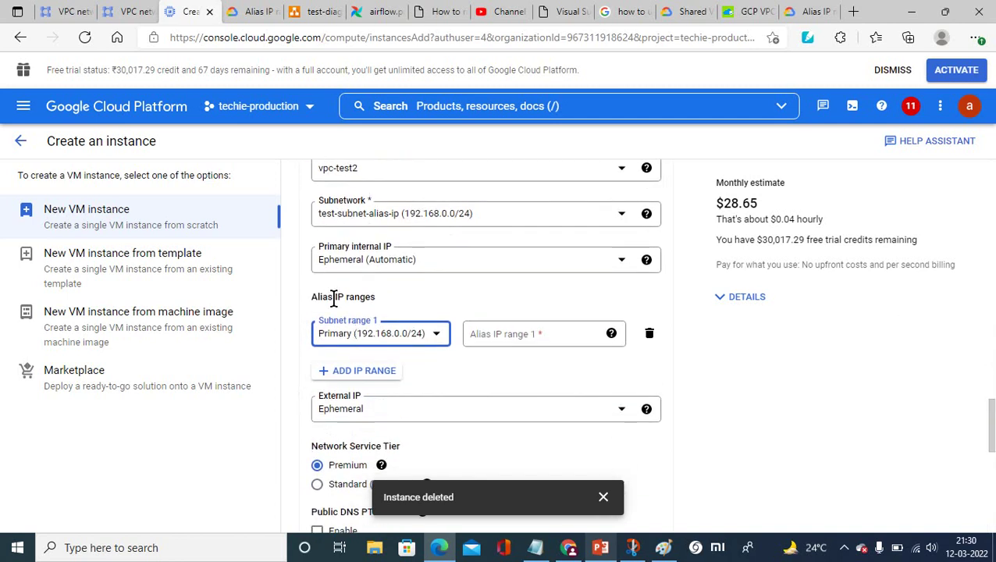
left_click(438, 334)
left_click(377, 425)
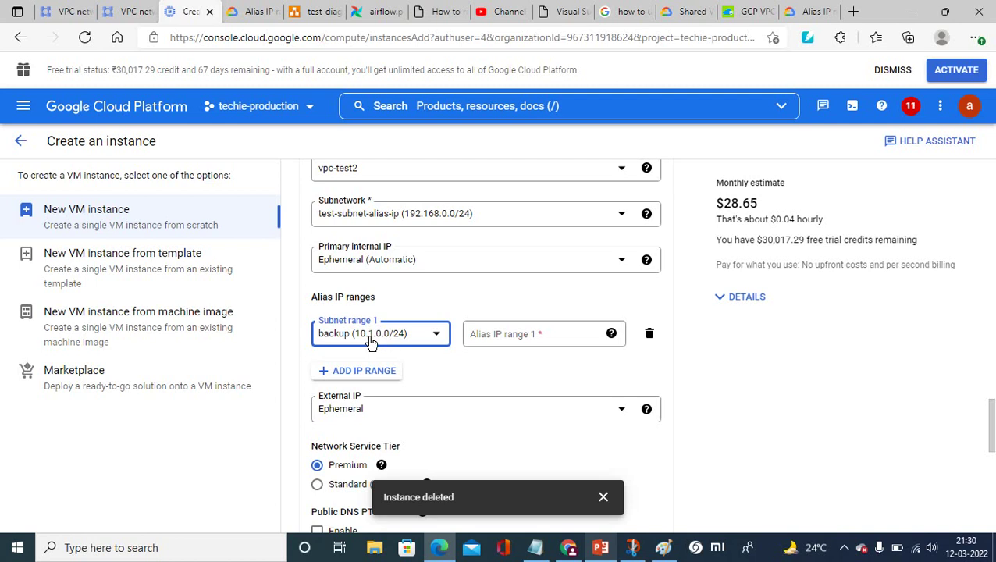
Copy 10.1.0.0/26 from the Visual Subnet Calculator into the instance's Alias IP range 1 and open that field's help.
left_click(562, 13)
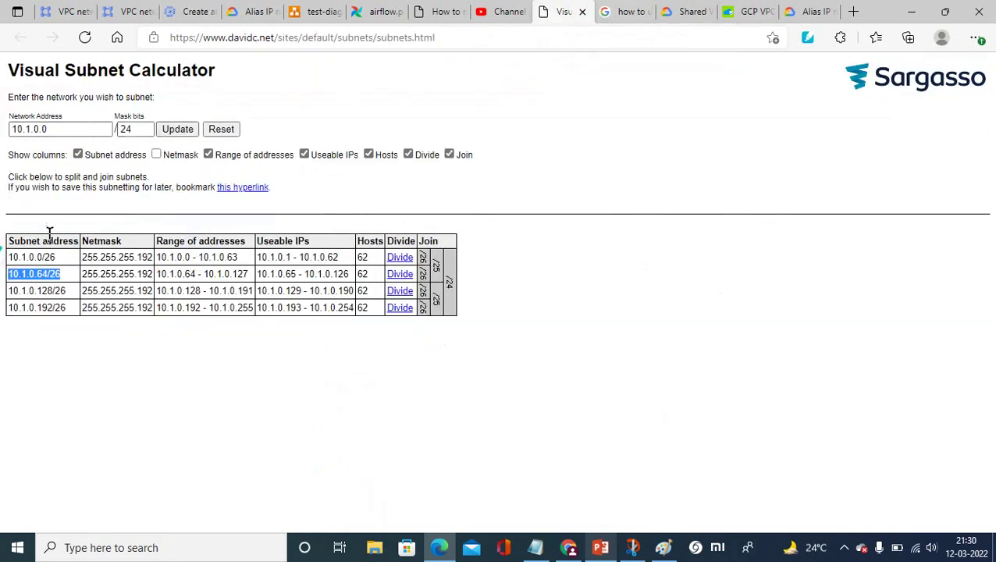
left_click_drag(59, 258, 13, 270)
key("ctrl+c")
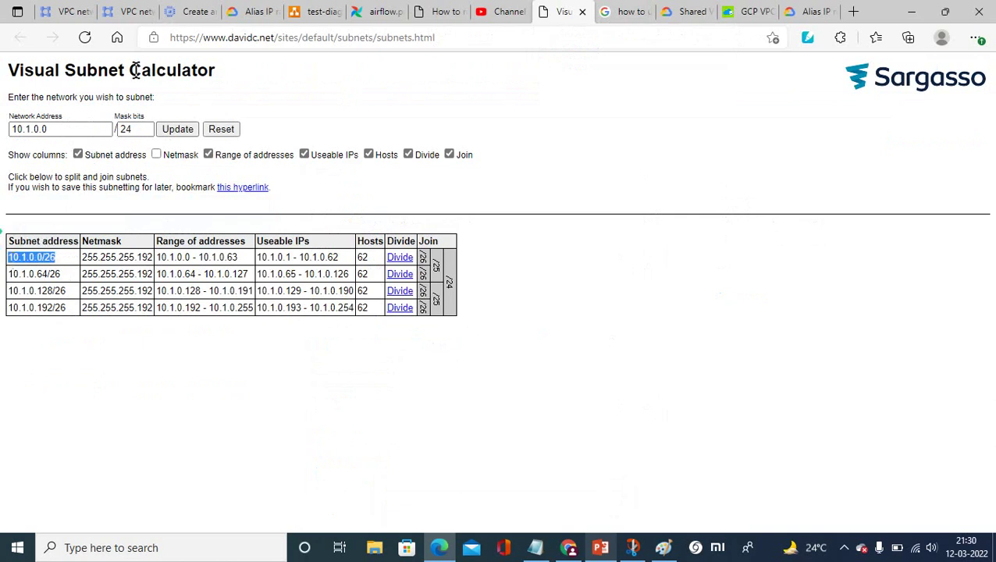
left_click(186, 12)
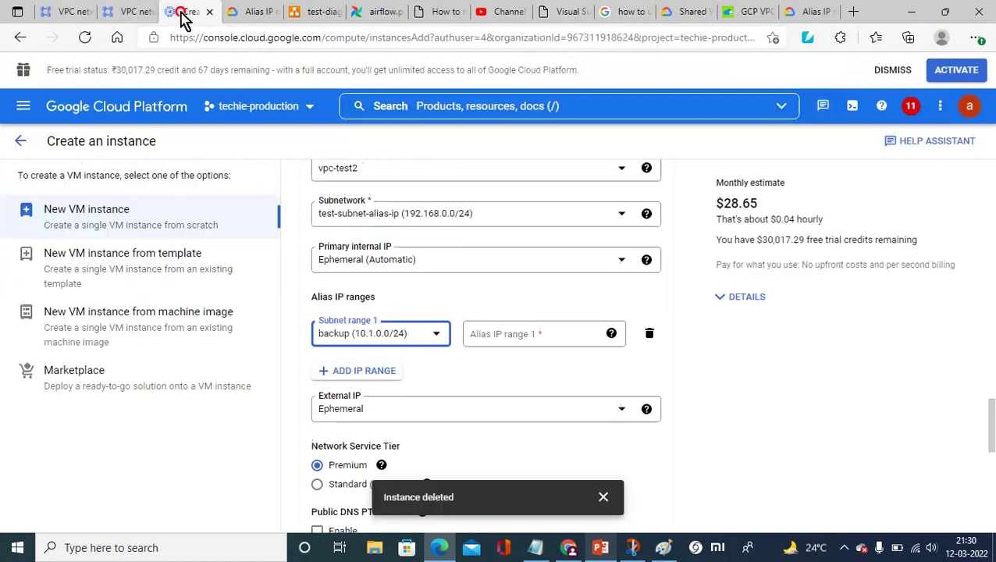
left_click(480, 335)
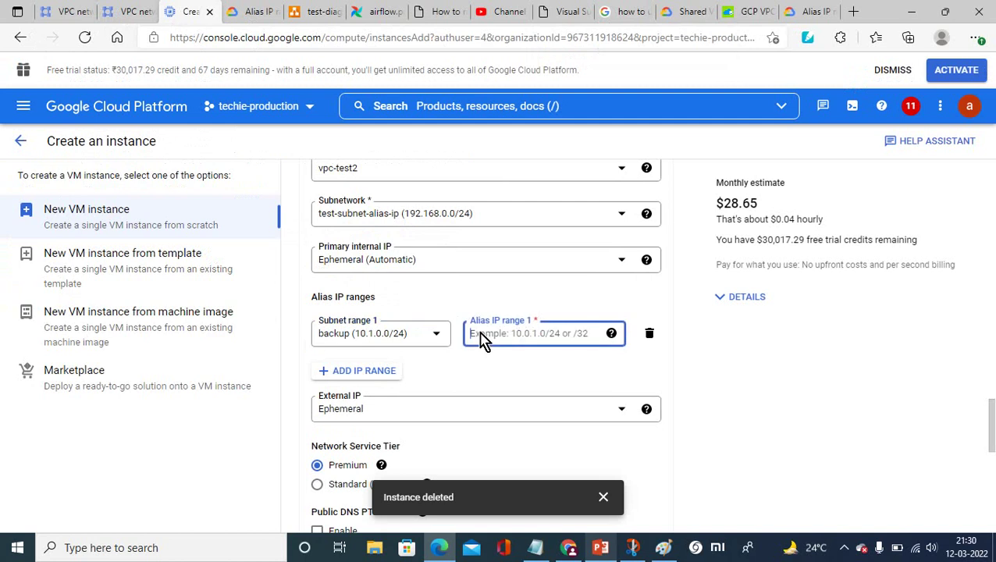
key("ctrl+v")
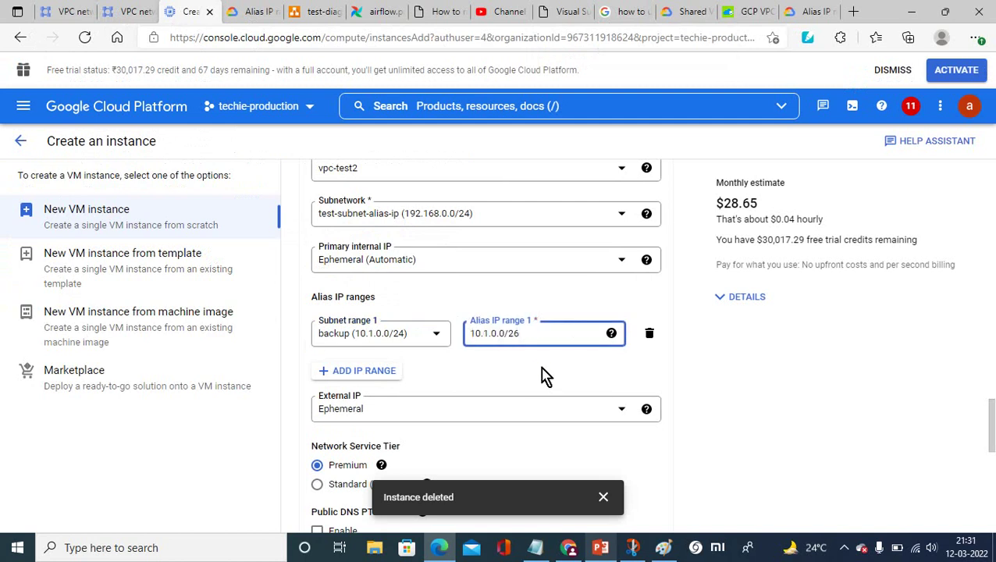
left_click(545, 376)
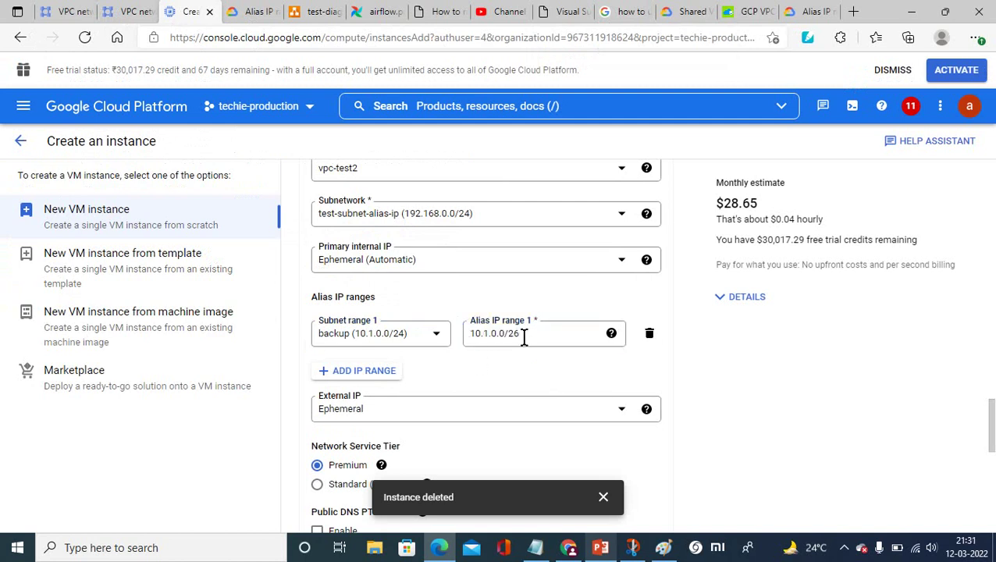
left_click(612, 335)
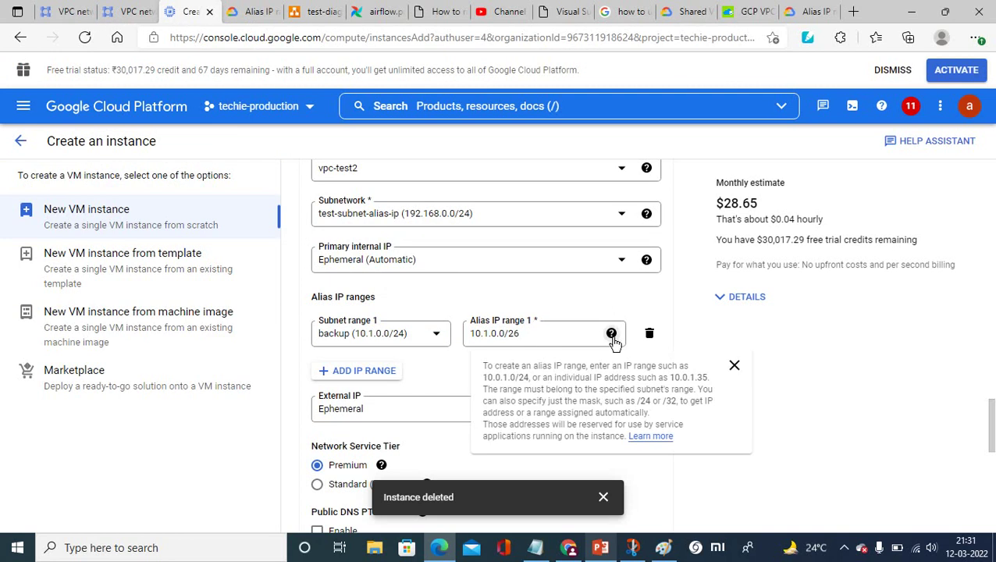
Try 10.1.0.0/32 as the instance's Alias IP range 1, and recalculate 10.1.0.0 with 32 mask bits in the Visual Subnet Calculator.
left_click(524, 339)
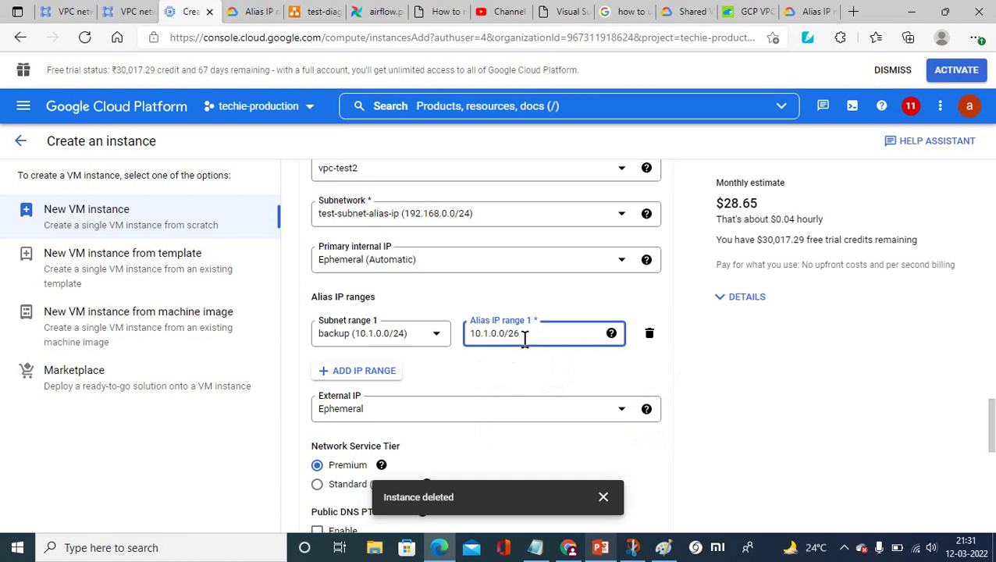
type("10.1.0.0/32")
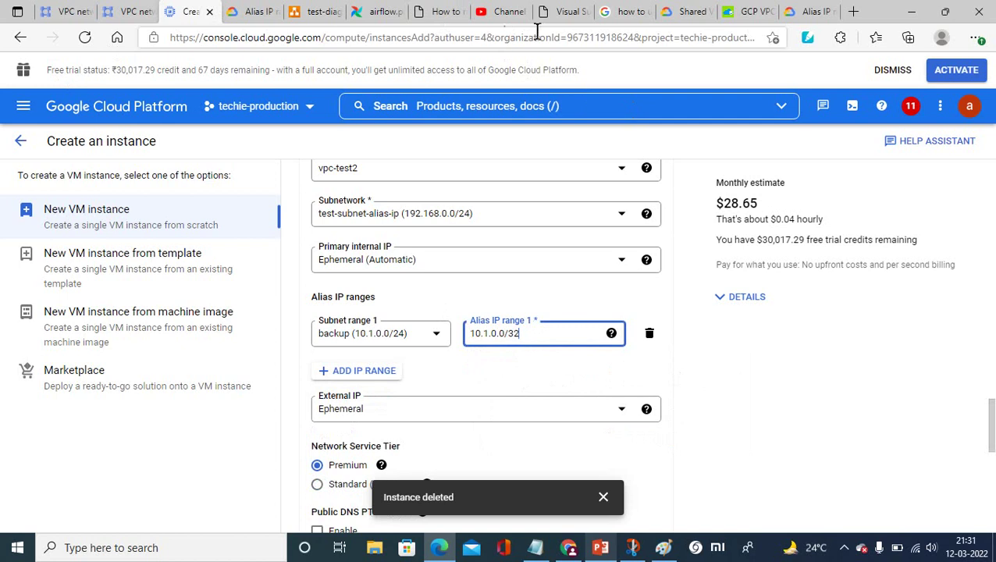
left_click(560, 18)
double_click(139, 129)
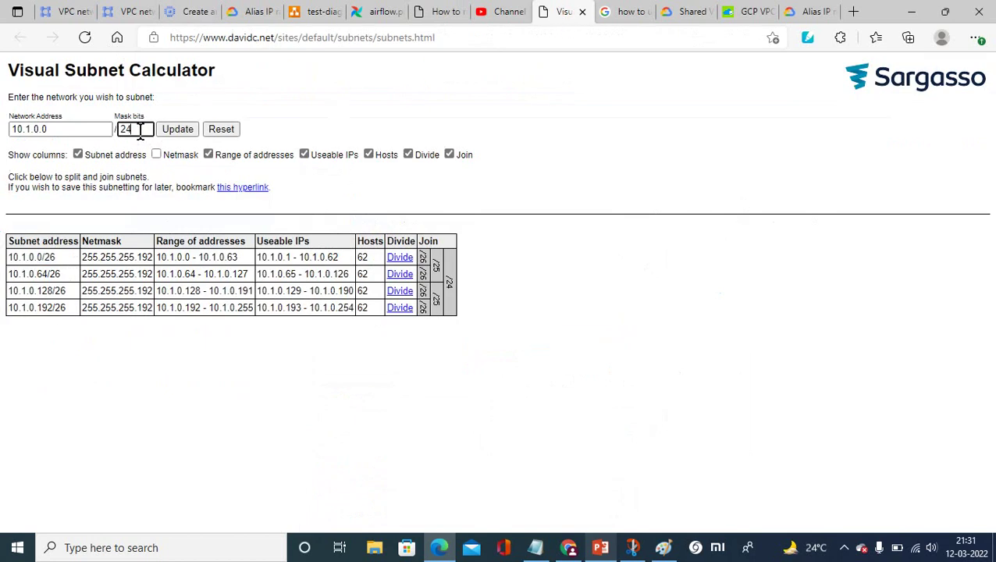
type("2")
key("BackSpace")
left_click(177, 134)
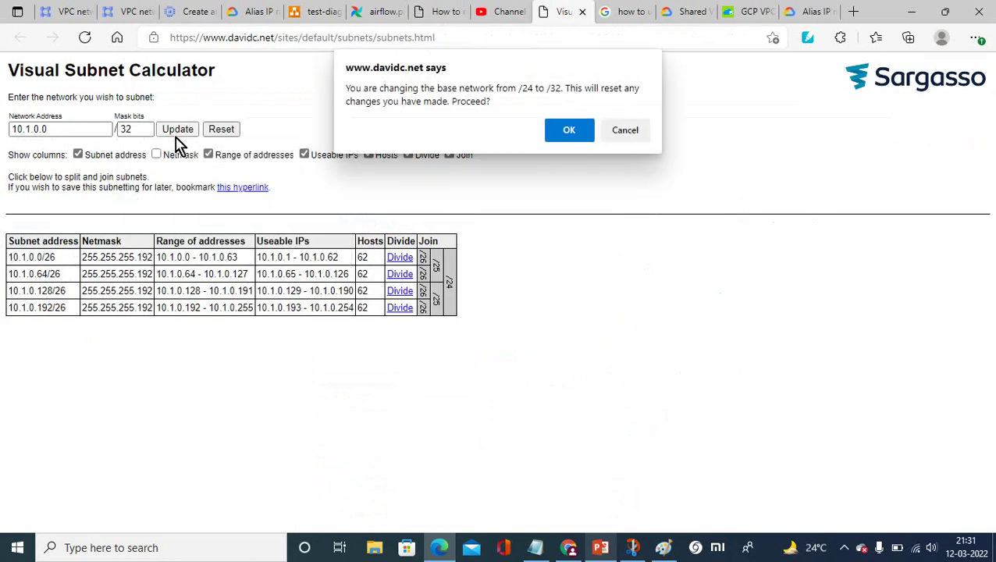
left_click(569, 132)
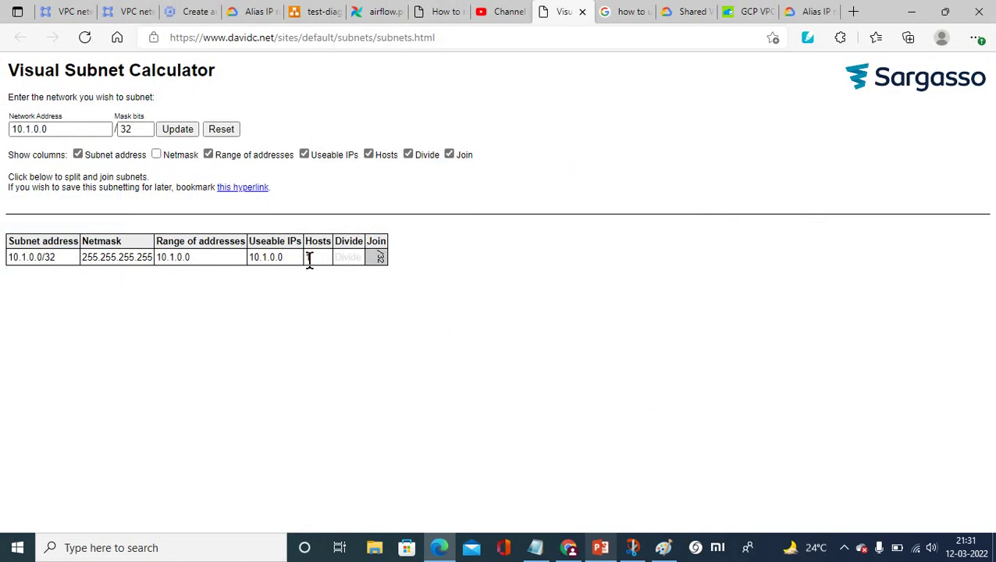
left_click(193, 13)
left_click(611, 333)
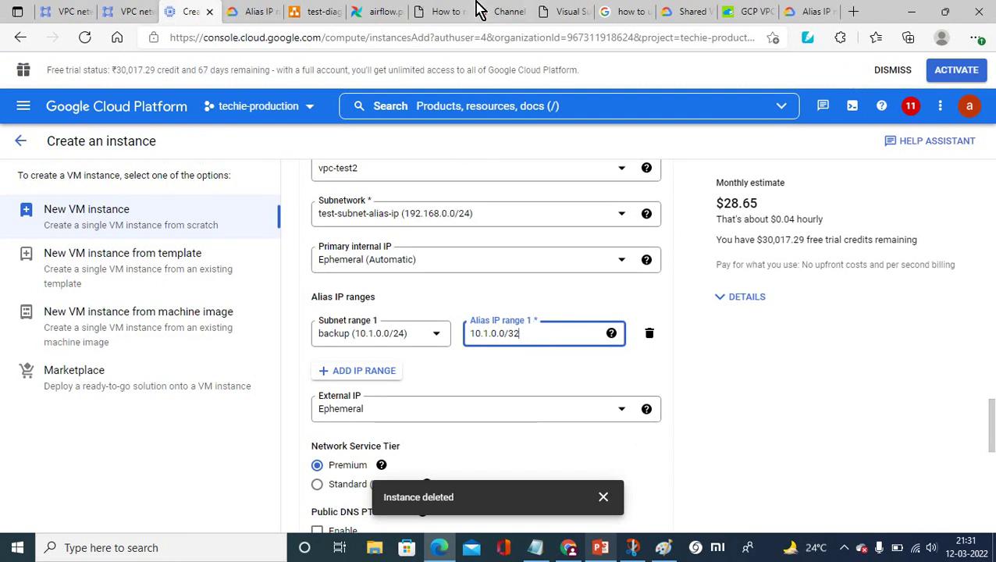
Divide 10.1.0.0/24 down to /26 subnets in the Visual Subnet Calculator and set the instance's Alias IP range 1 to 10.1.0.0/26.
left_click(567, 11)
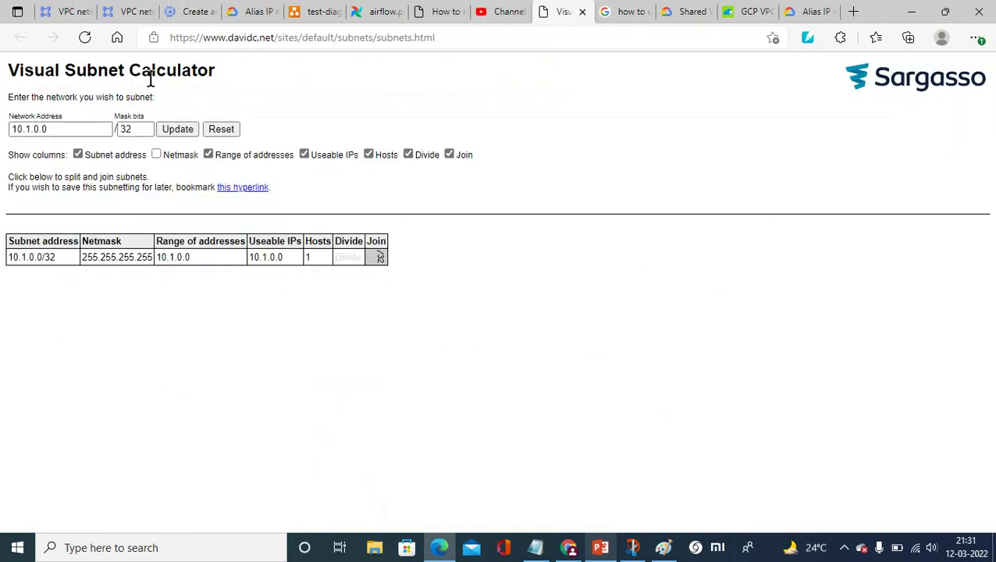
double_click(138, 128)
type("24")
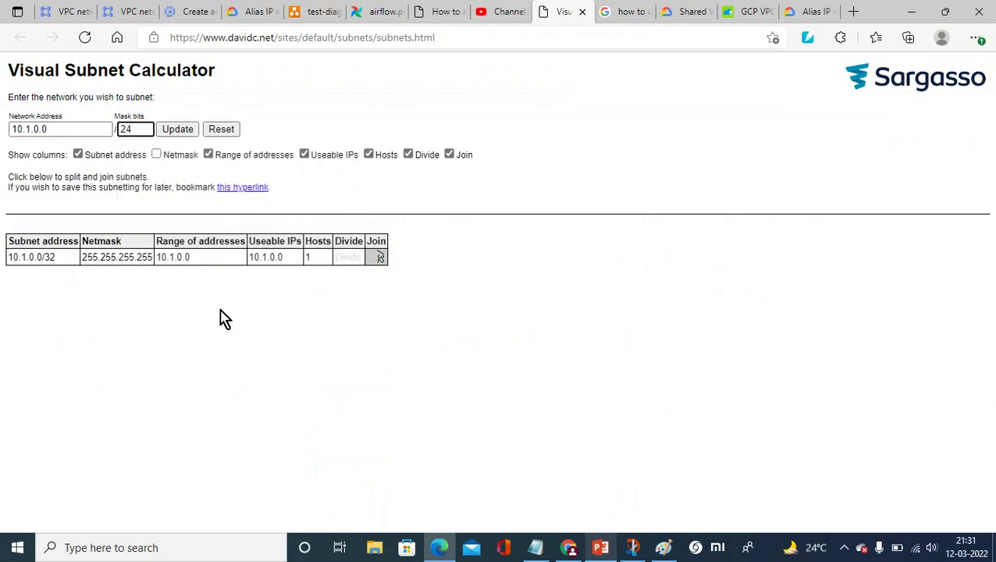
left_click(188, 131)
left_click(570, 133)
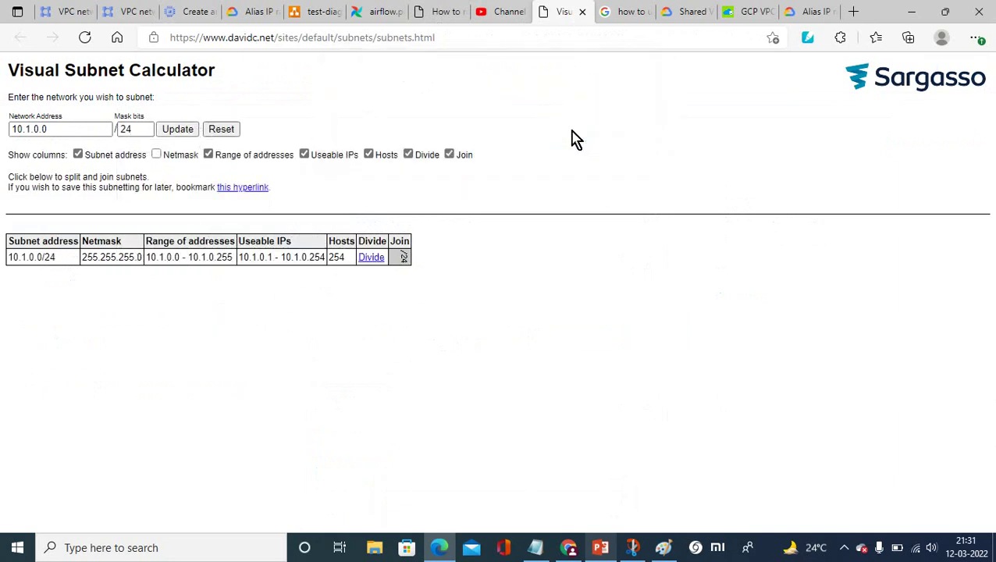
left_click(373, 258)
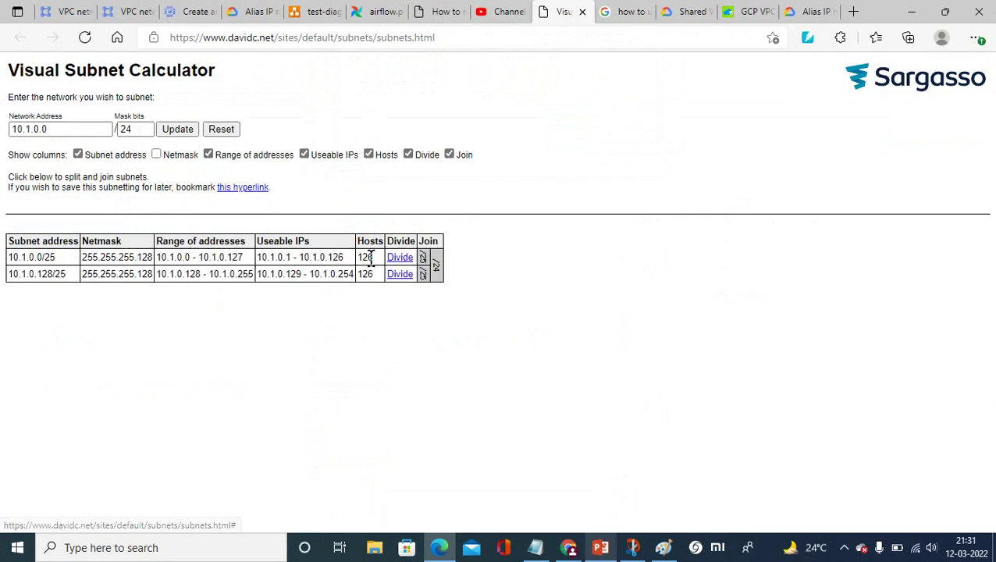
left_click(400, 257)
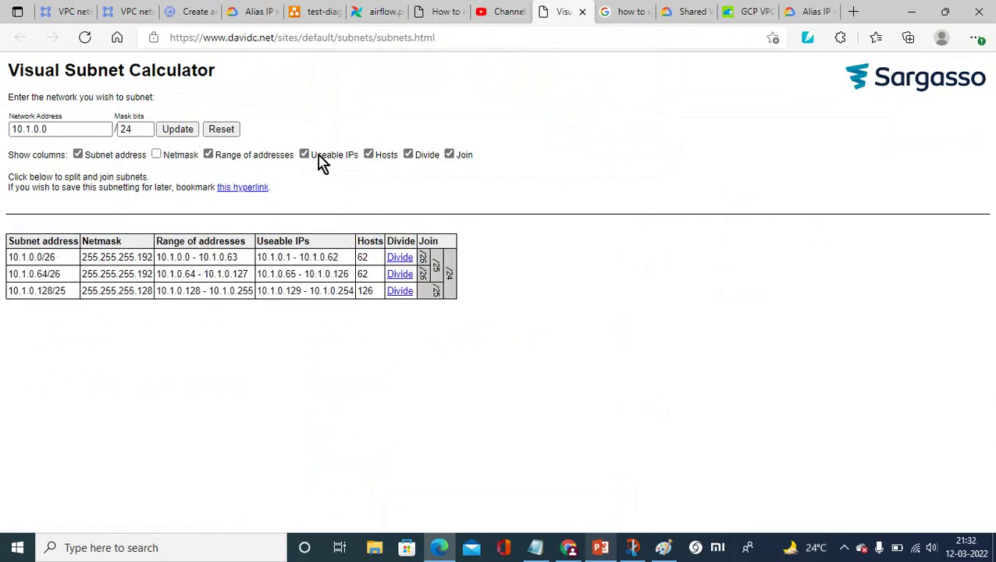
left_click(194, 16)
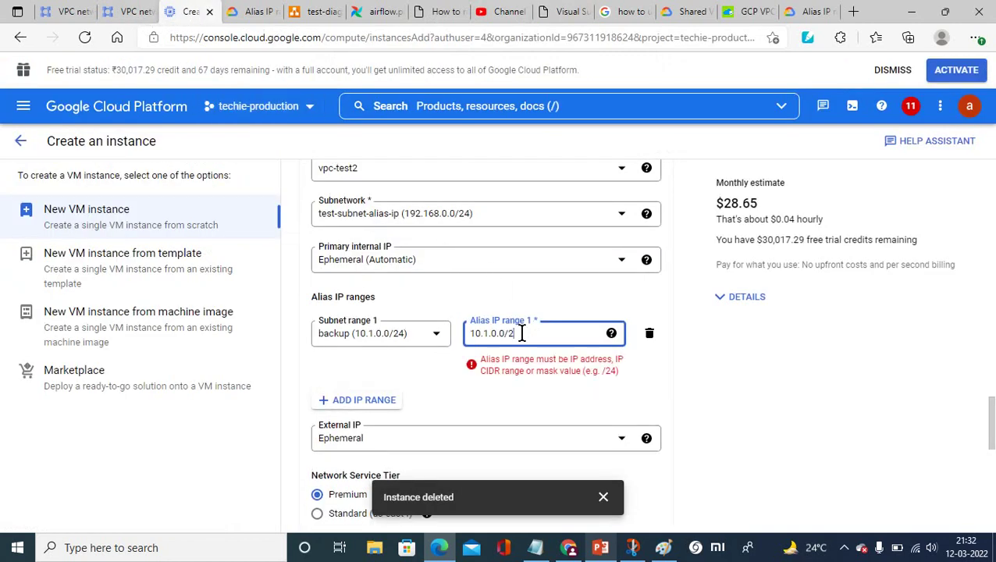
type("6")
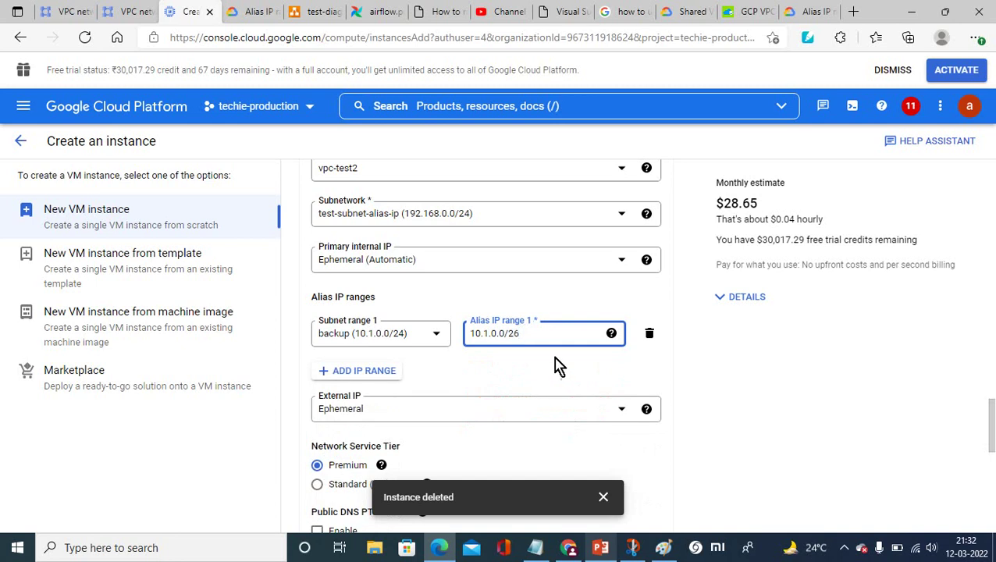
Switch to the PowerPoint slide and highlight the requirement that a VM interface's alias IP come from the same subnet resource.
left_click(600, 546)
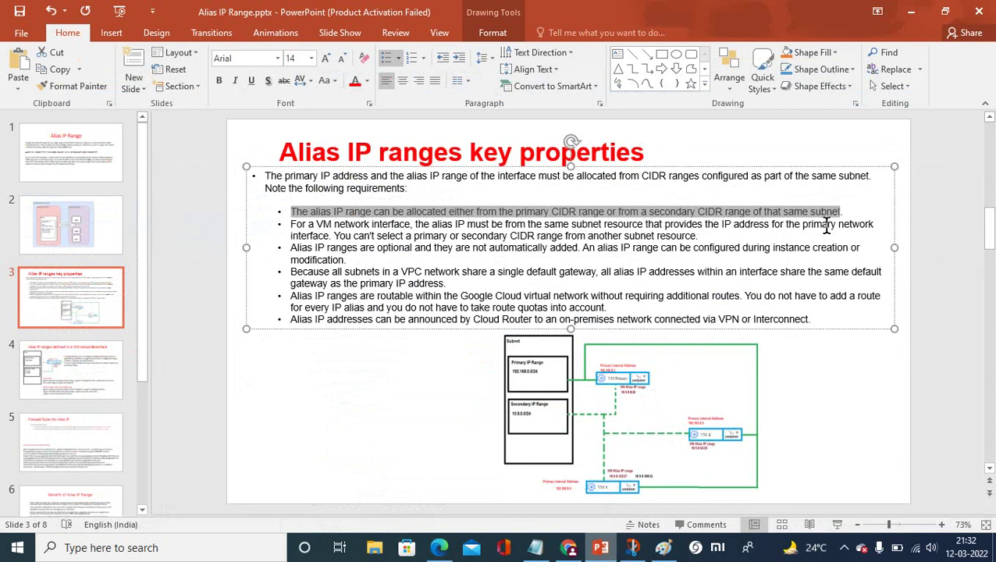
left_click(328, 243)
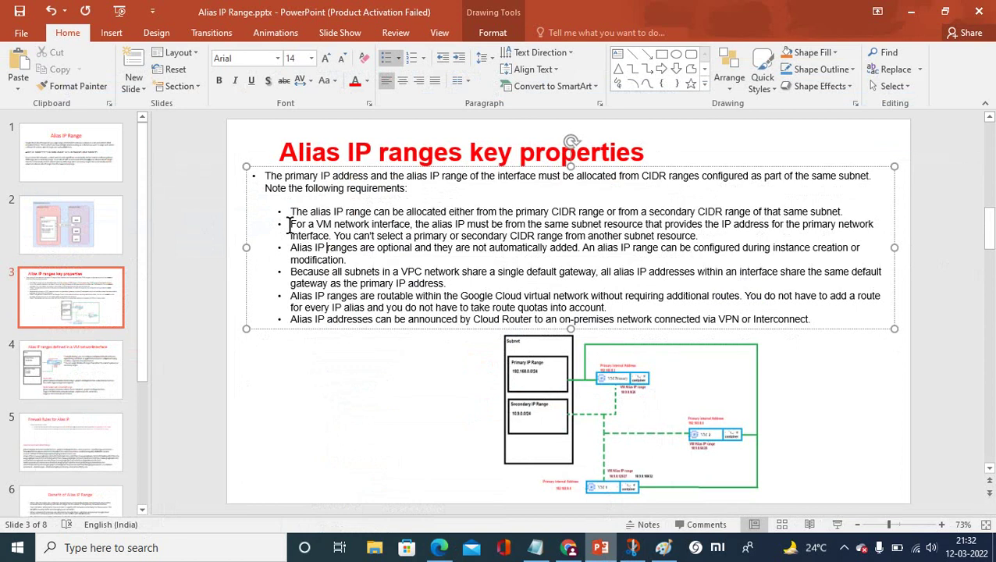
left_click_drag(289, 225, 857, 231)
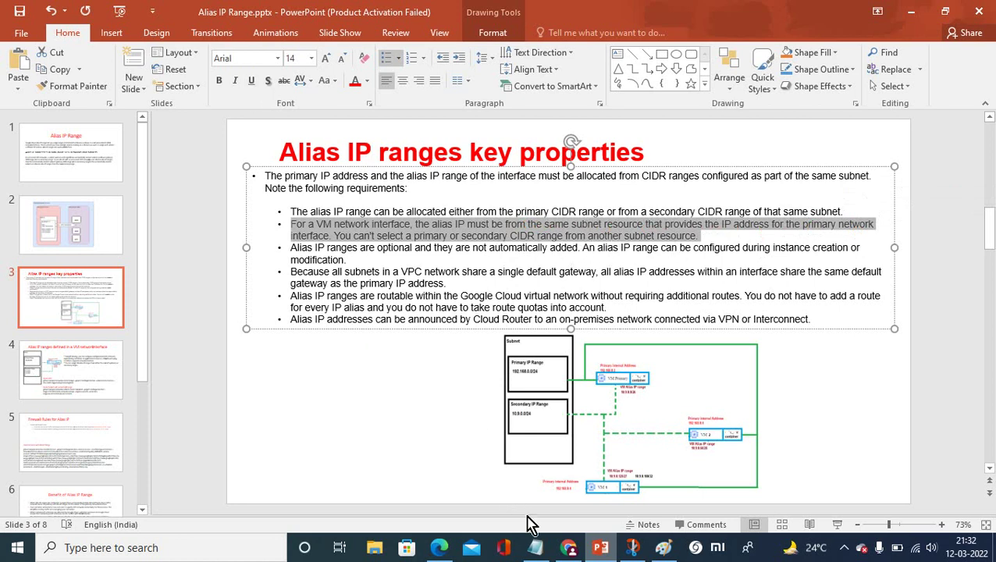
Return to the instance form in the browser and check the subnetwork choices for vpc-test2, keeping test-subnet-alias-ip (192.168.0.0/24).
left_click(591, 549)
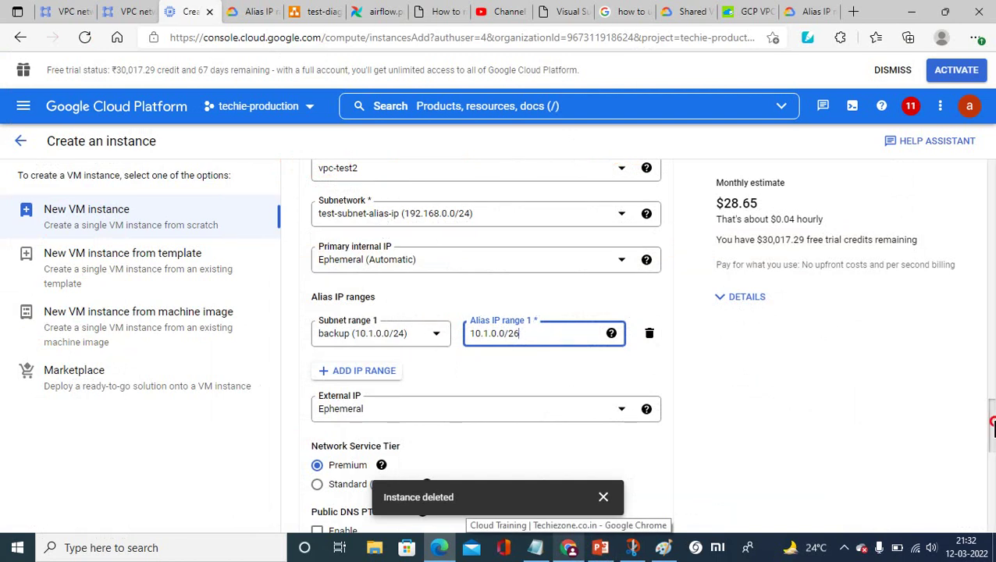
scroll(985, 421, "up", 1)
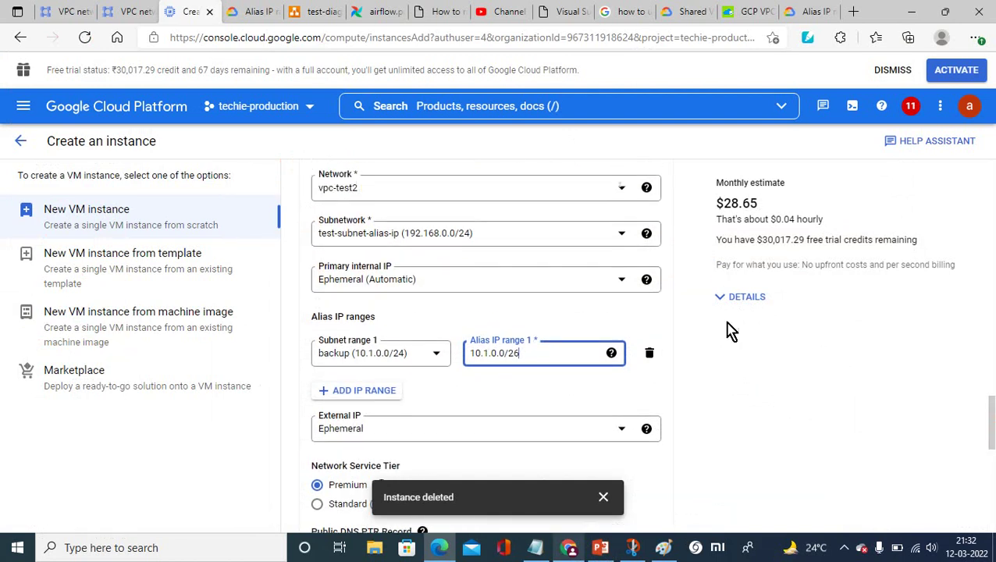
left_click(504, 250)
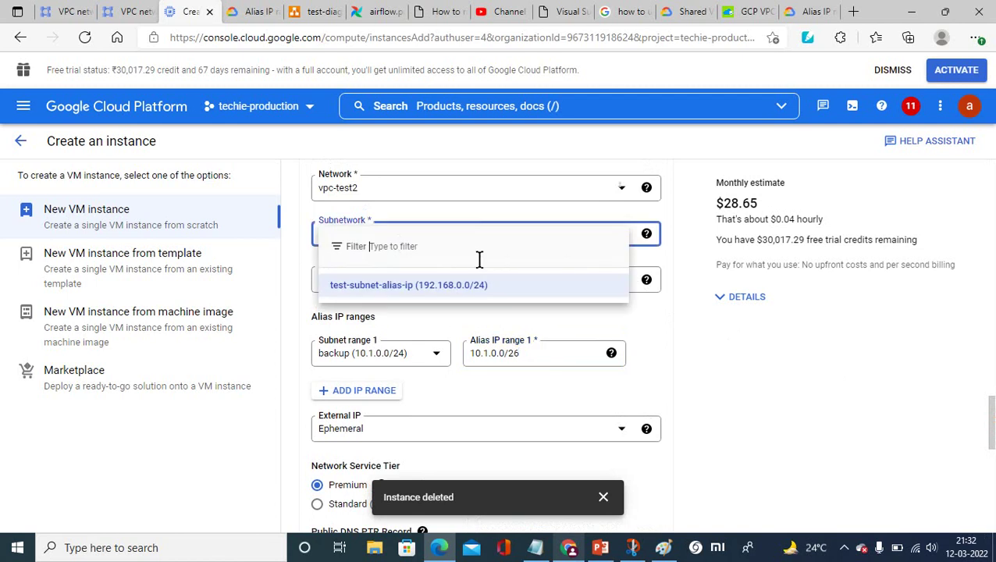
left_click(374, 289)
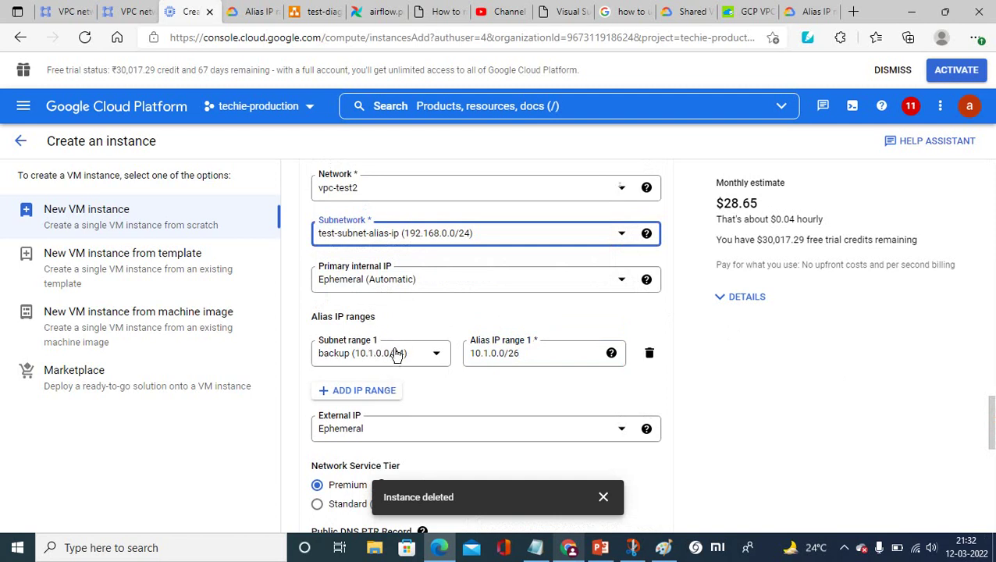
left_click(344, 242)
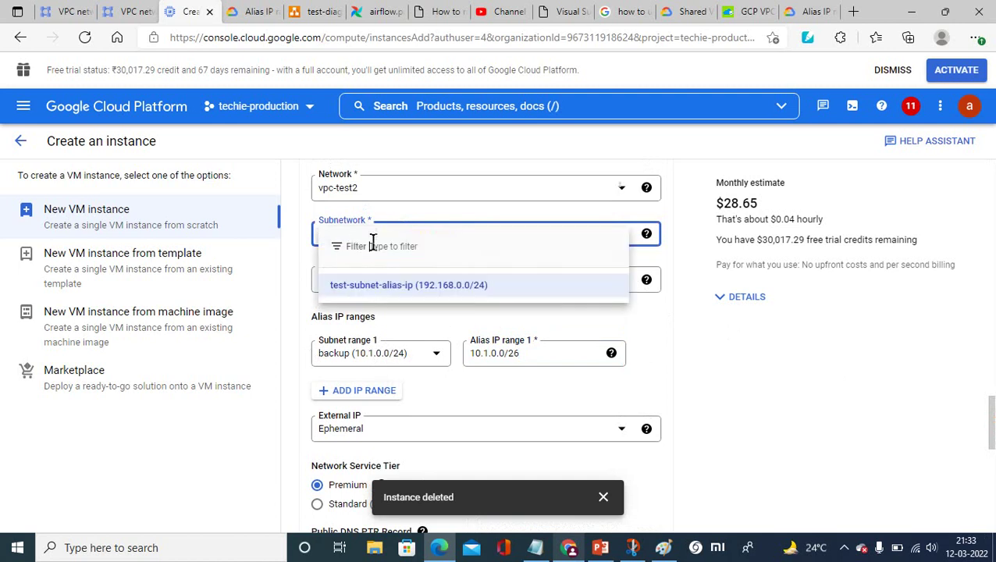
left_click(395, 292)
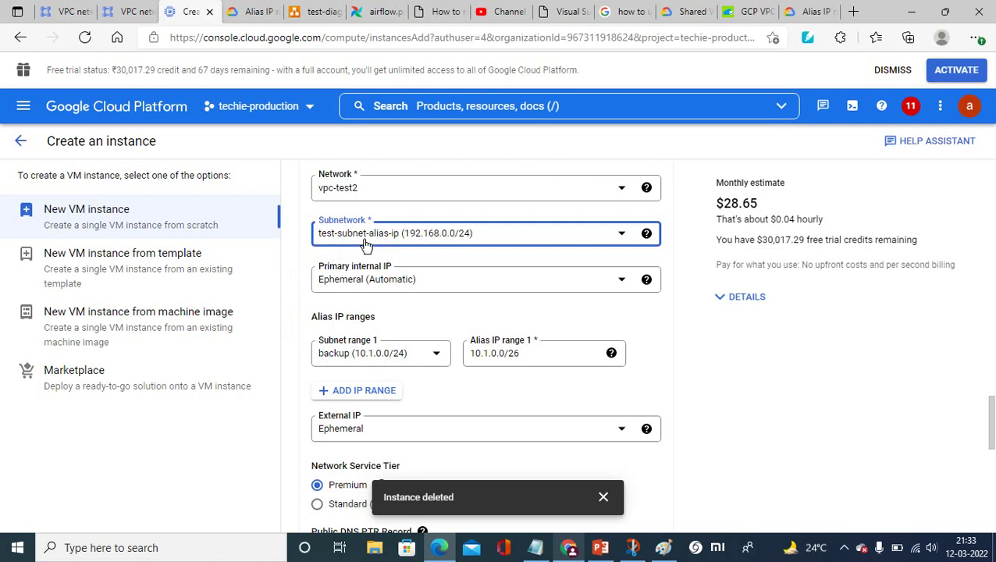
Switch to the PowerPoint slide and highlight both sentences about alias IP ranges being optional and configurable during instance creation or modification.
left_click(601, 548)
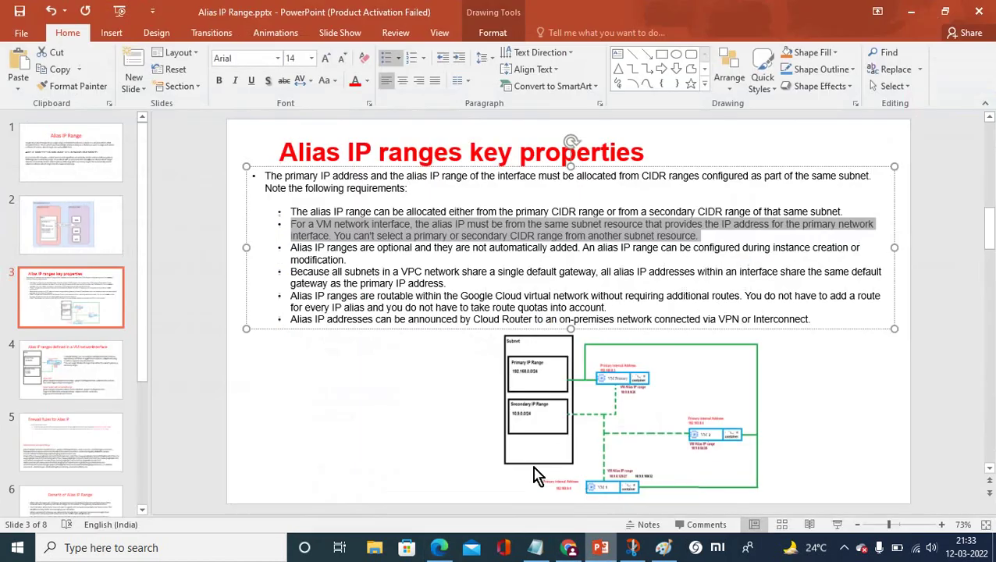
left_click(288, 246)
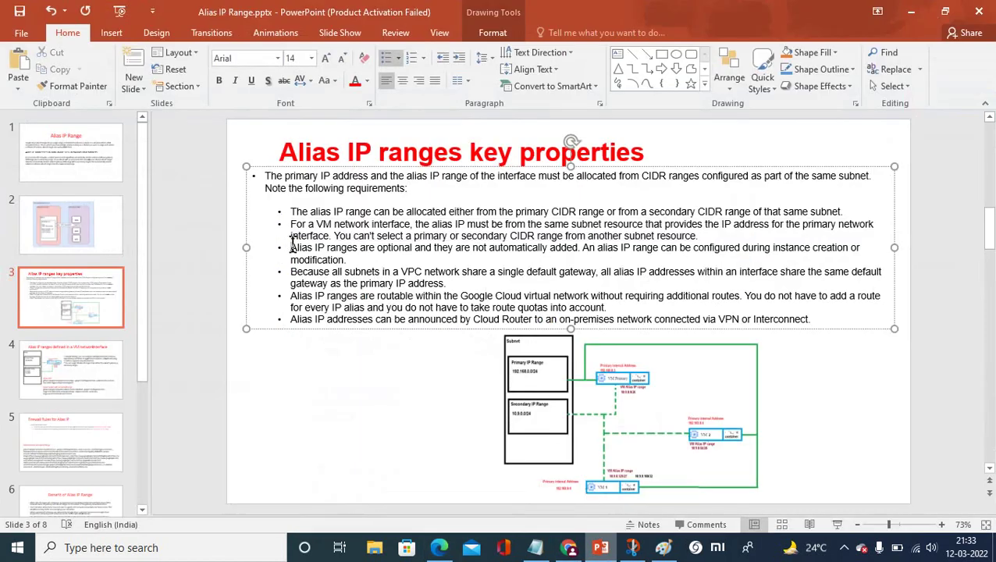
left_click_drag(291, 245, 576, 248)
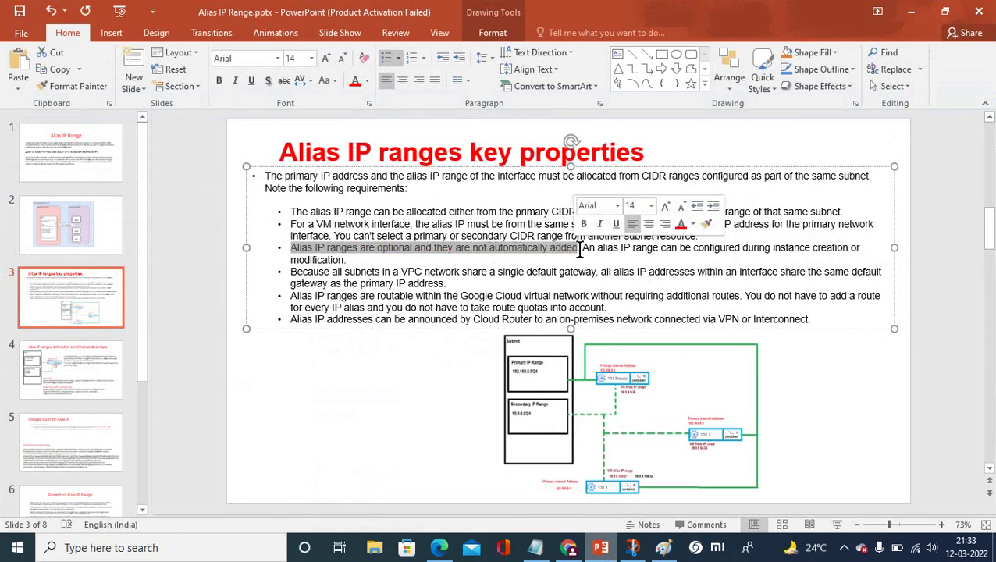
left_click(580, 248)
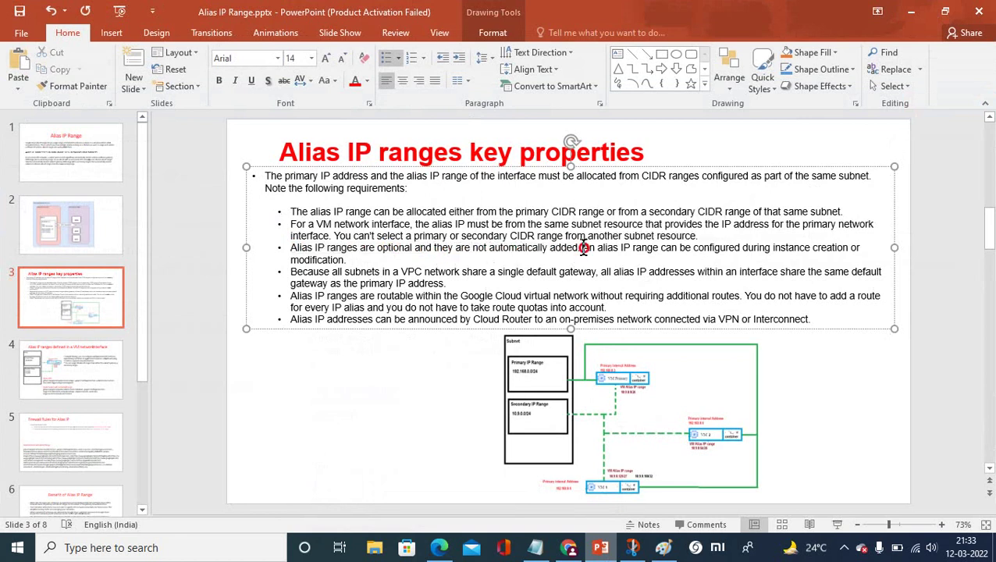
left_click_drag(583, 248, 438, 258)
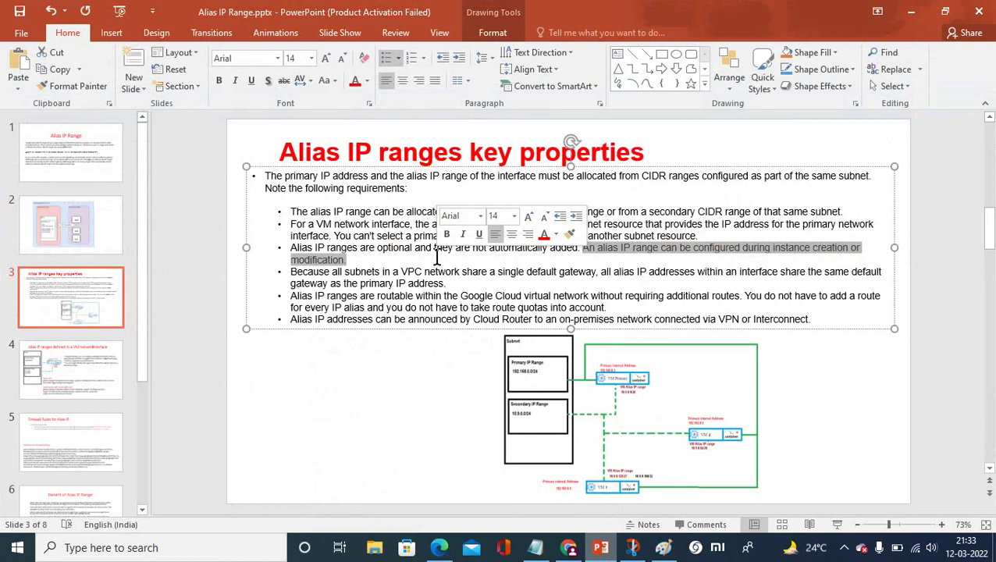
left_click(415, 261)
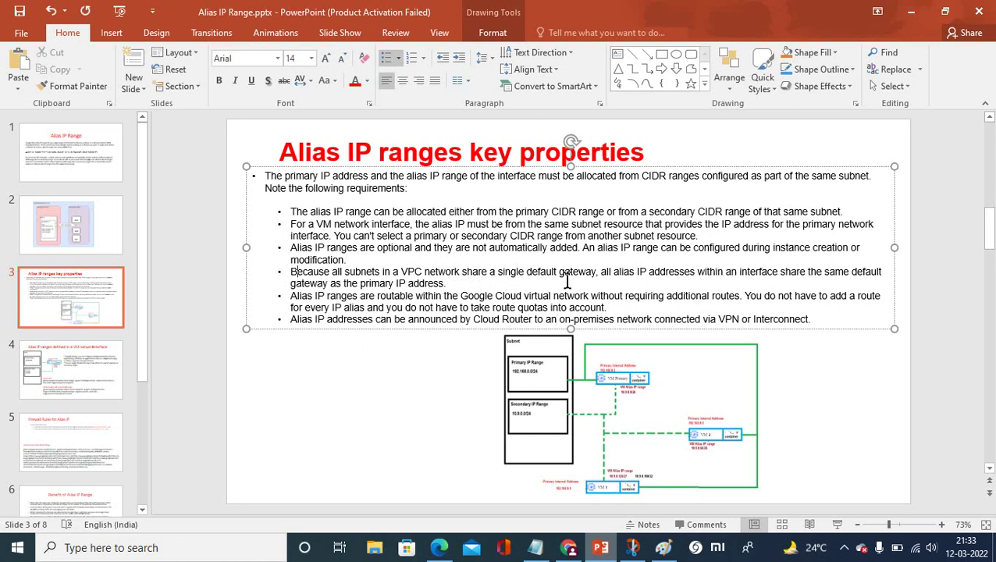
Return to the VPC networks list in the browser and show the full IP address ranges of the vpc-test2 and vpc-test1 subnets.
left_click(601, 546)
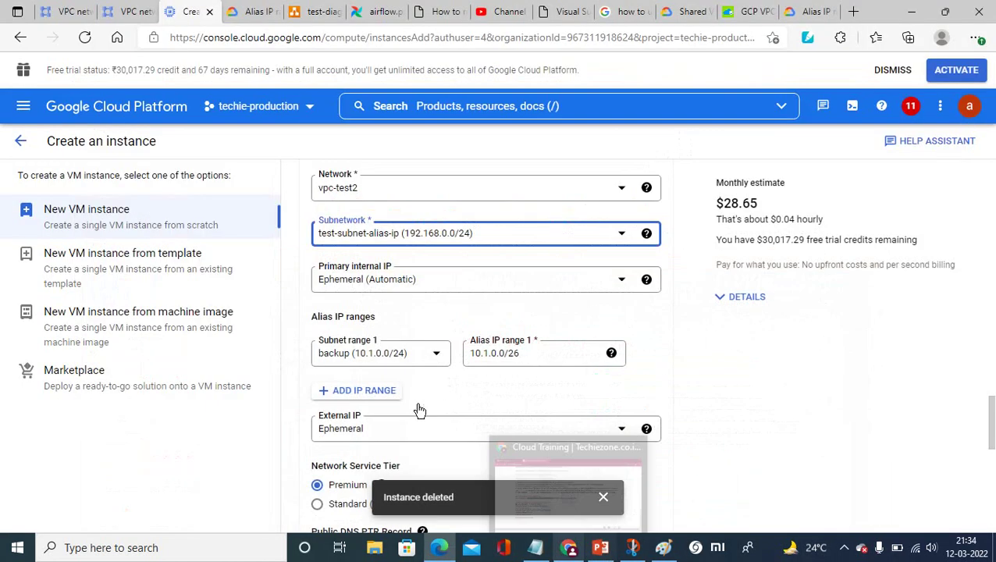
left_click(129, 14)
left_click(70, 14)
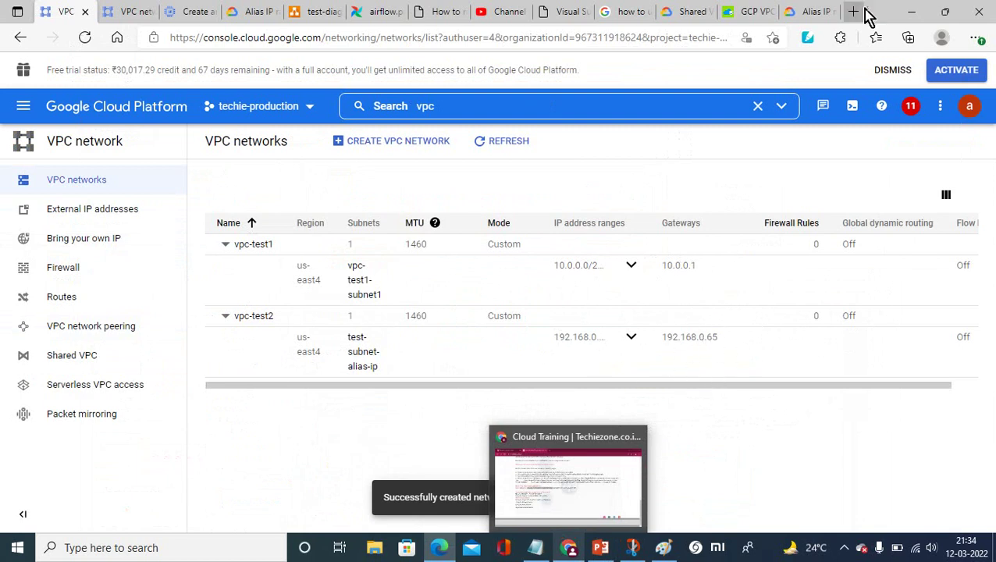
left_click(600, 547)
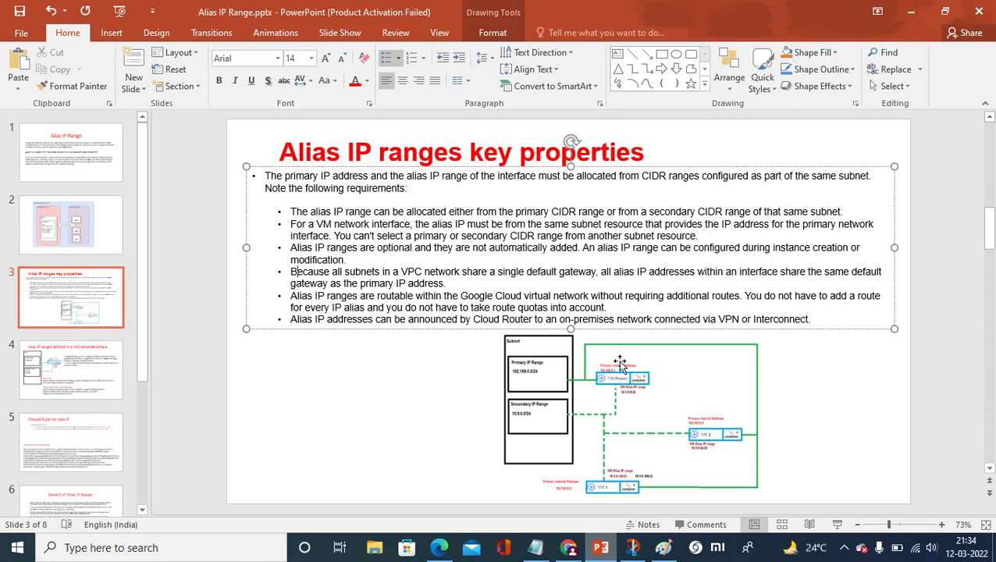
left_click(569, 547)
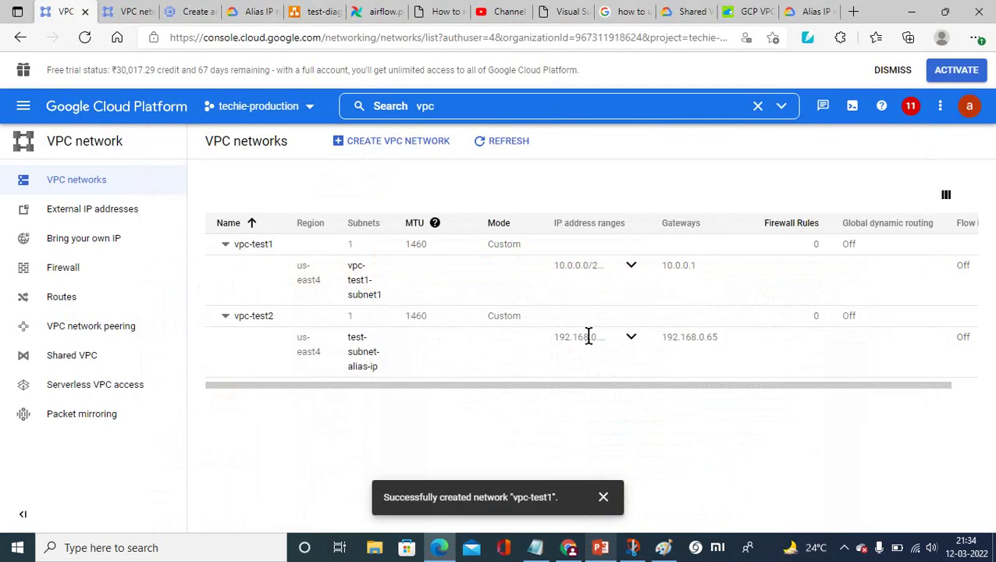
left_click(630, 337)
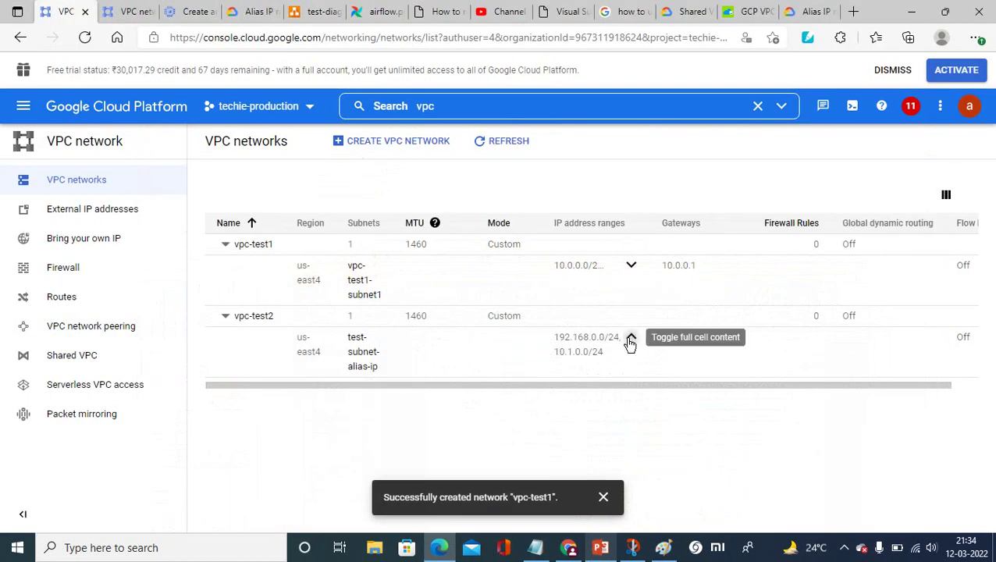
left_click(632, 268)
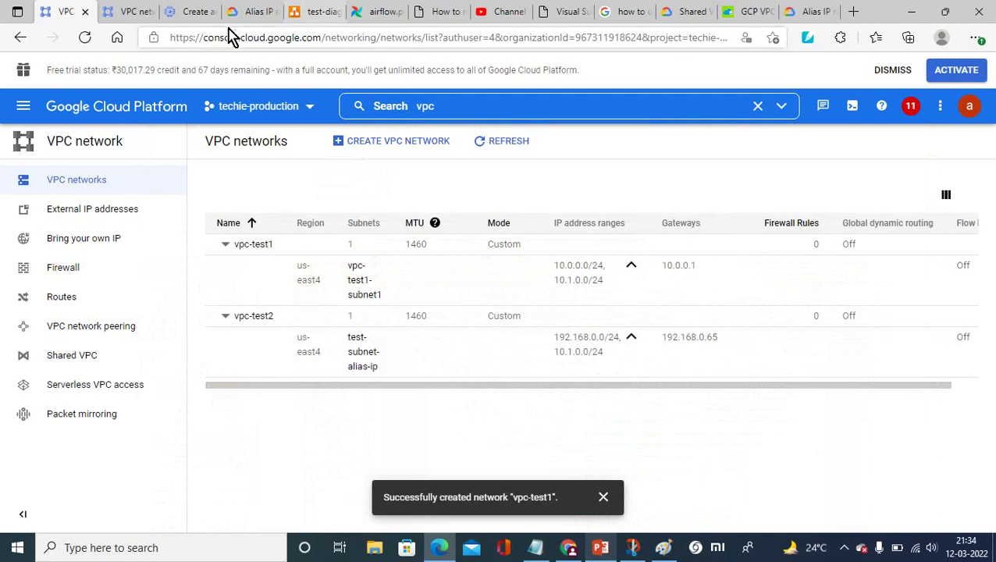
Compare the instance's alias IP range settings with the VPC networks list, and switch back to the PowerPoint slide.
left_click(197, 12)
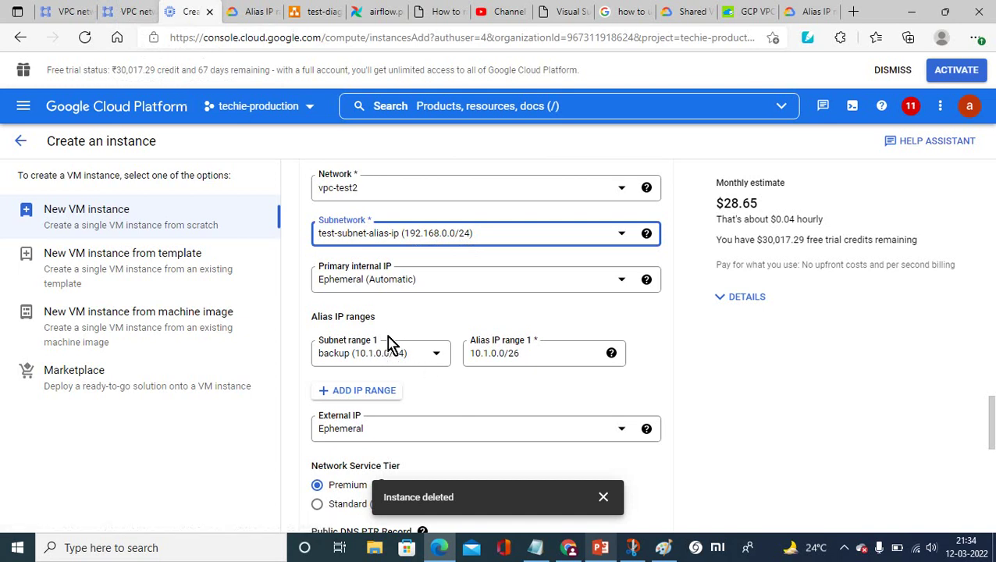
left_click(67, 13)
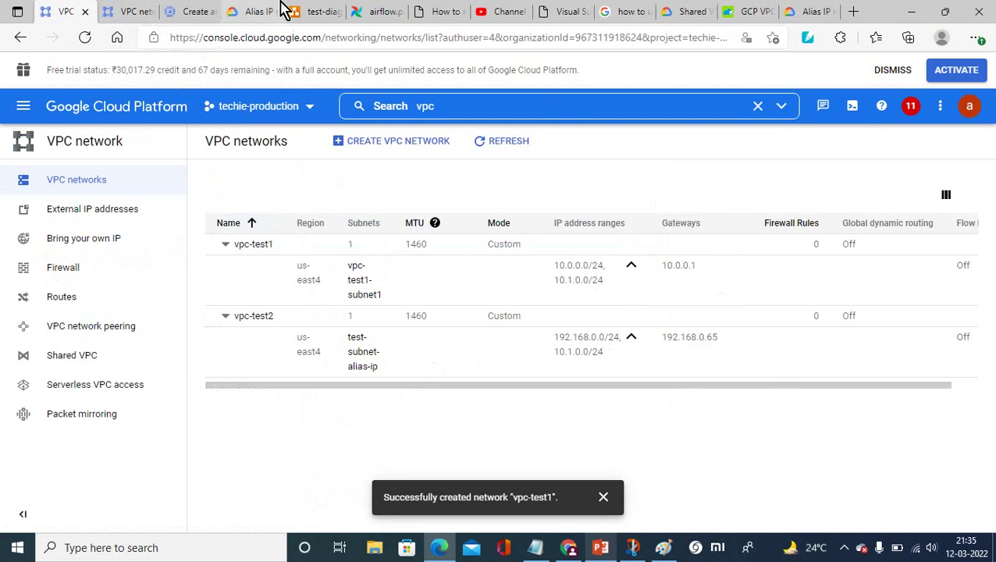
left_click(601, 548)
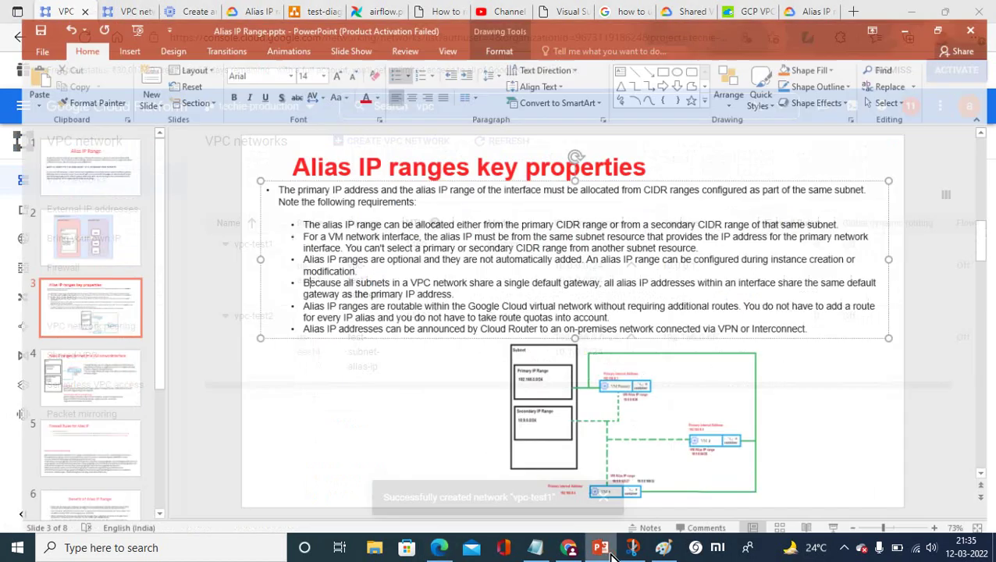